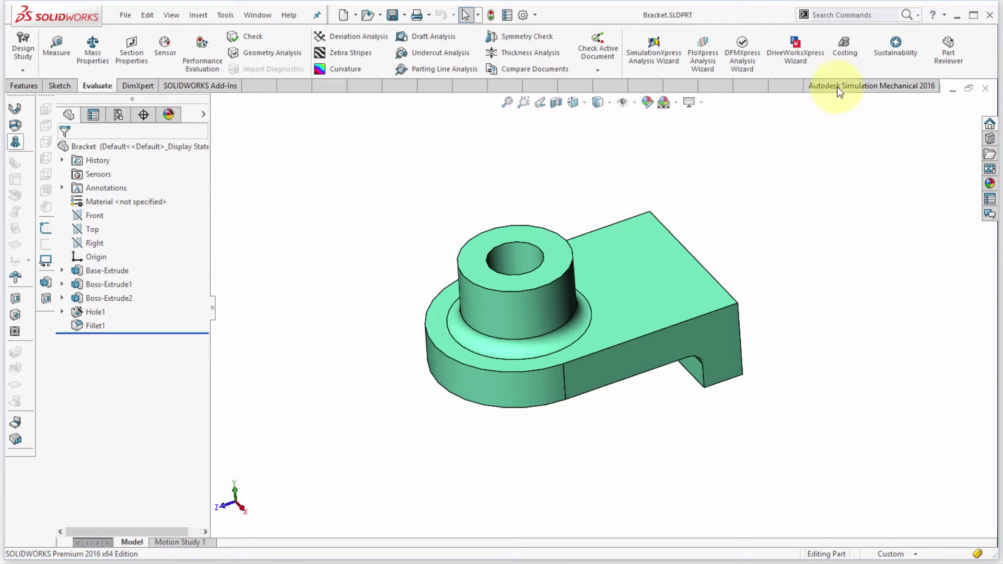
Start Costing on the bracket and begin the cost estimation with the Casting method and Zinc Alloy 7 material
left_click(843, 53)
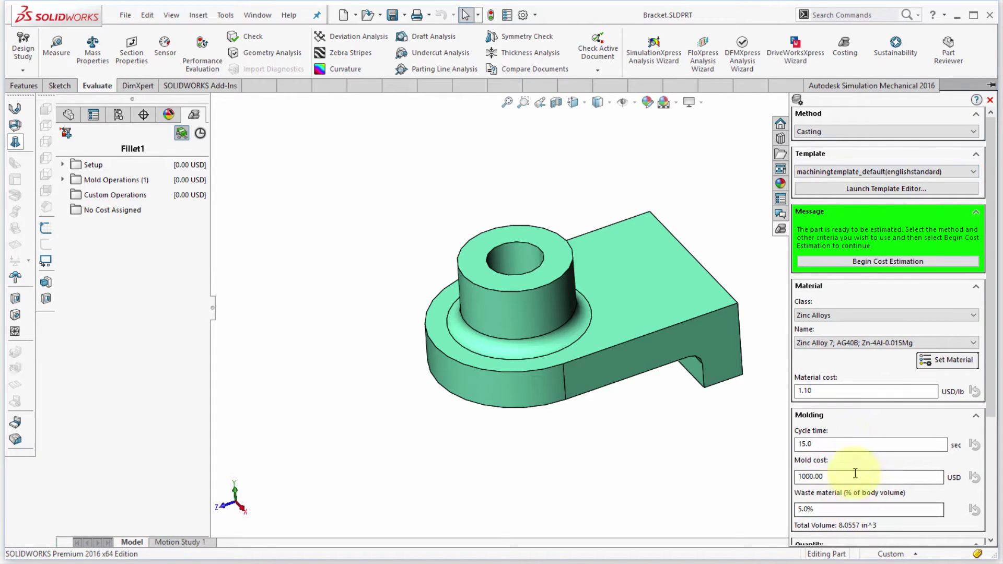
left_click(870, 263)
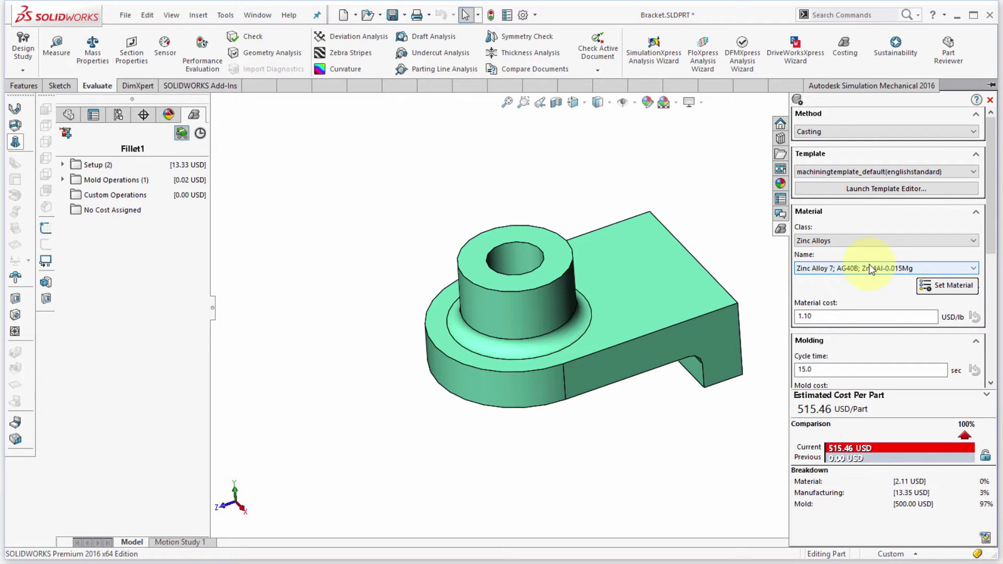
left_click(823, 174)
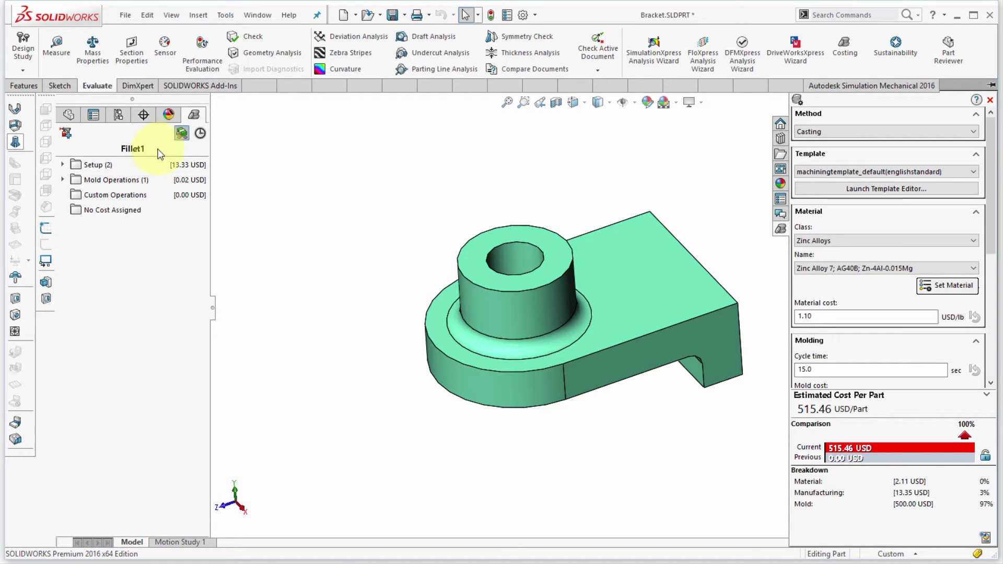
Expand the Setup costs to review the operation setup and the load and unload setup
left_click(63, 165)
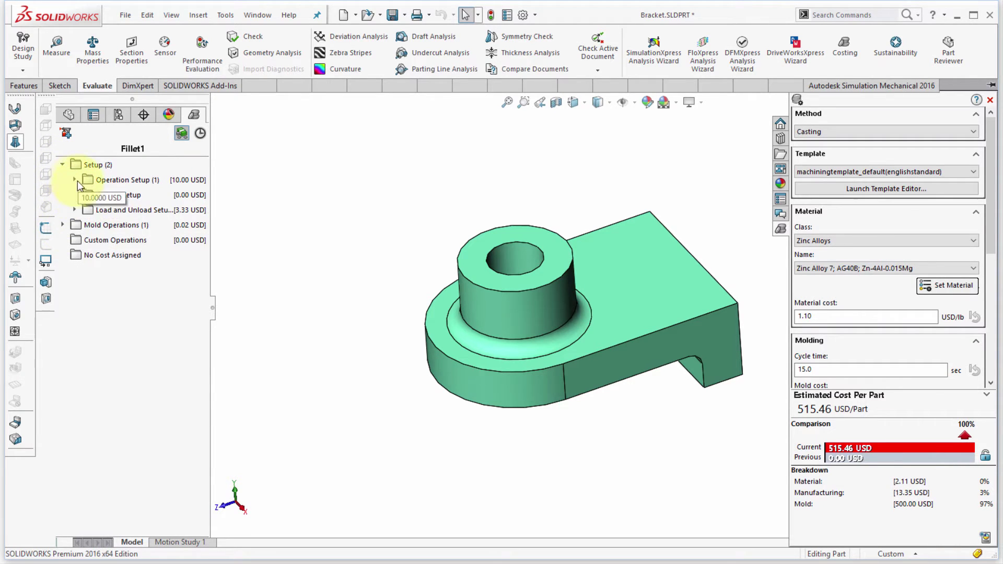
left_click(75, 179)
left_click(75, 225)
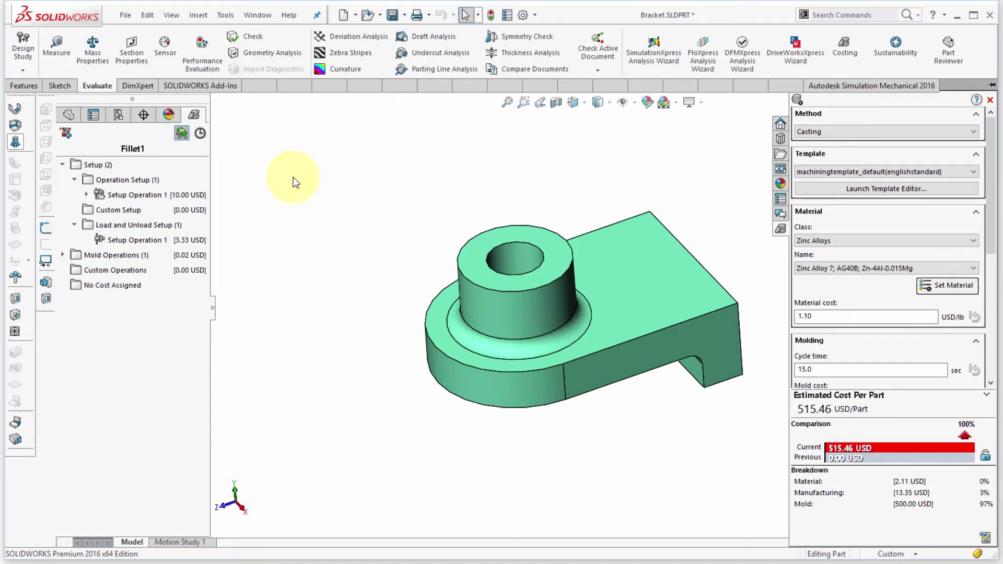
Change the costing method to Machining and extend the stock block upward above the cylindrical boss, updating the estimate
left_click(815, 131)
left_click(814, 140)
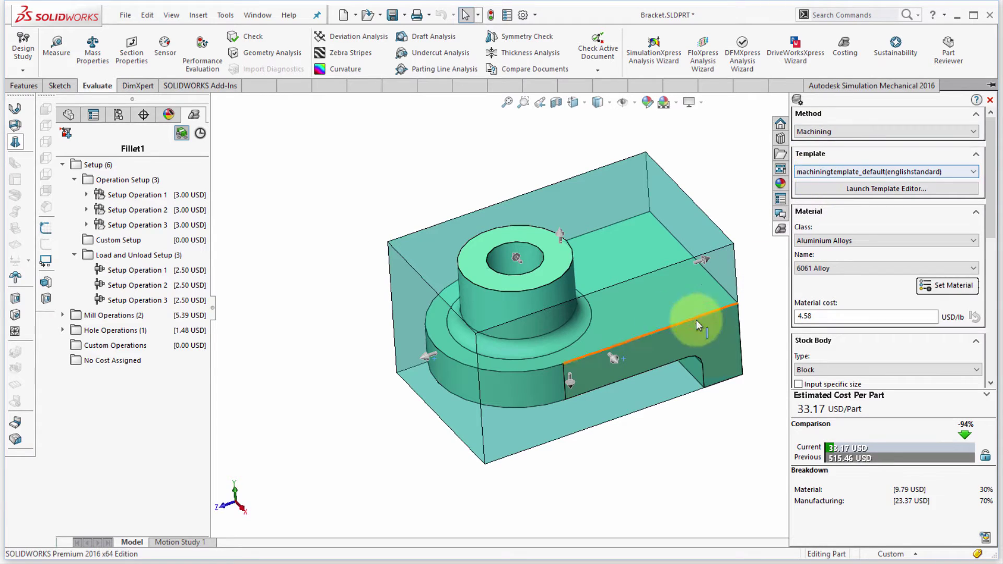
left_click(560, 232)
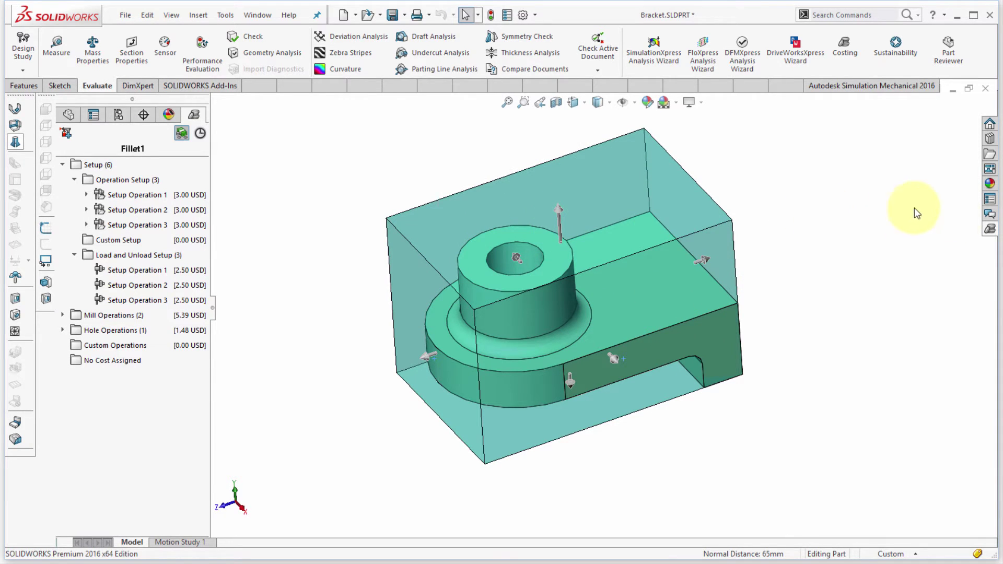
left_click(991, 228)
left_click(952, 291)
left_click(918, 463)
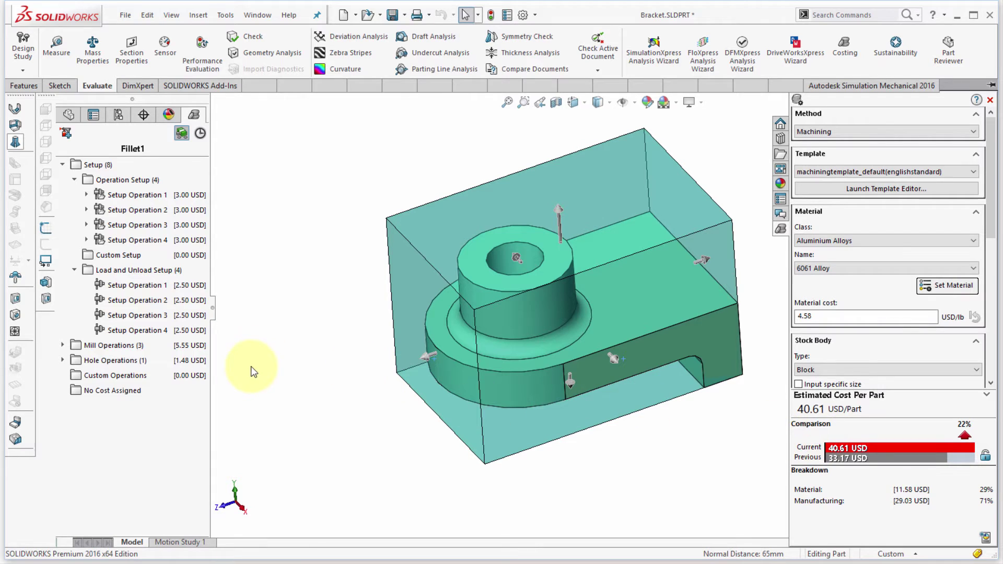
Expand the mill and hole operations and collapse the operation setups to review the machining cost breakdown
left_click(62, 345)
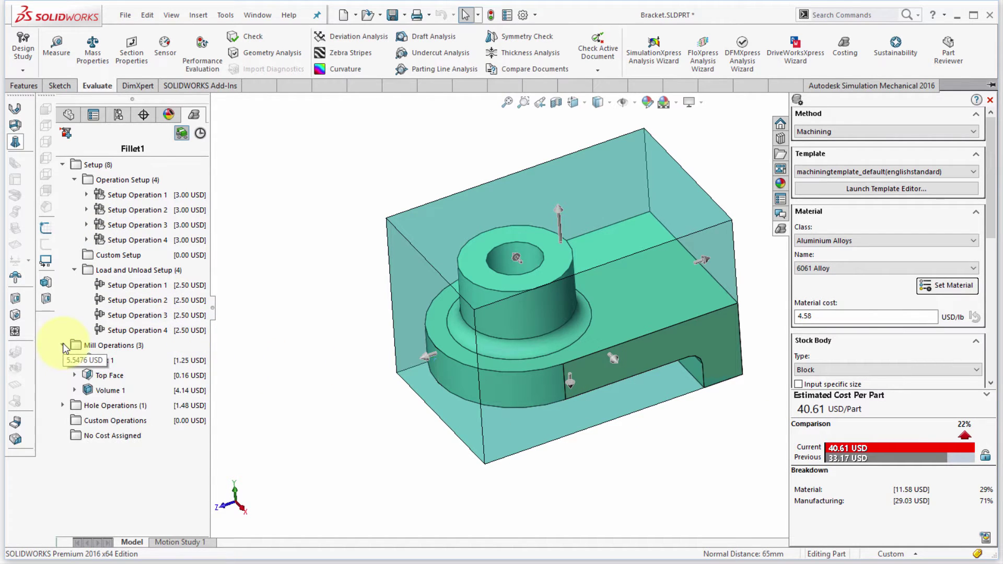
left_click(74, 180)
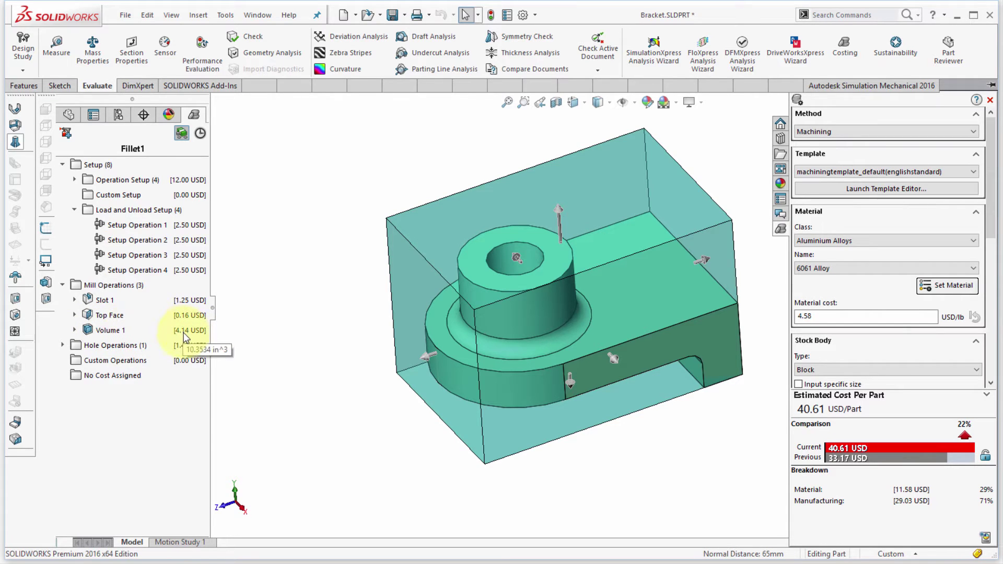
left_click(62, 346)
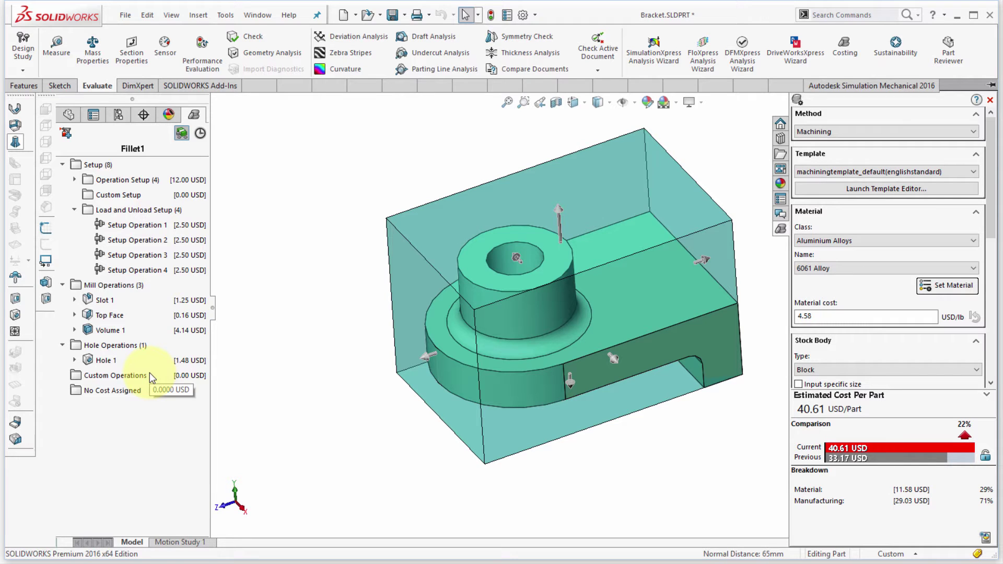
Add a Painting custom operation applied to all faces of the bracket
left_click(69, 135)
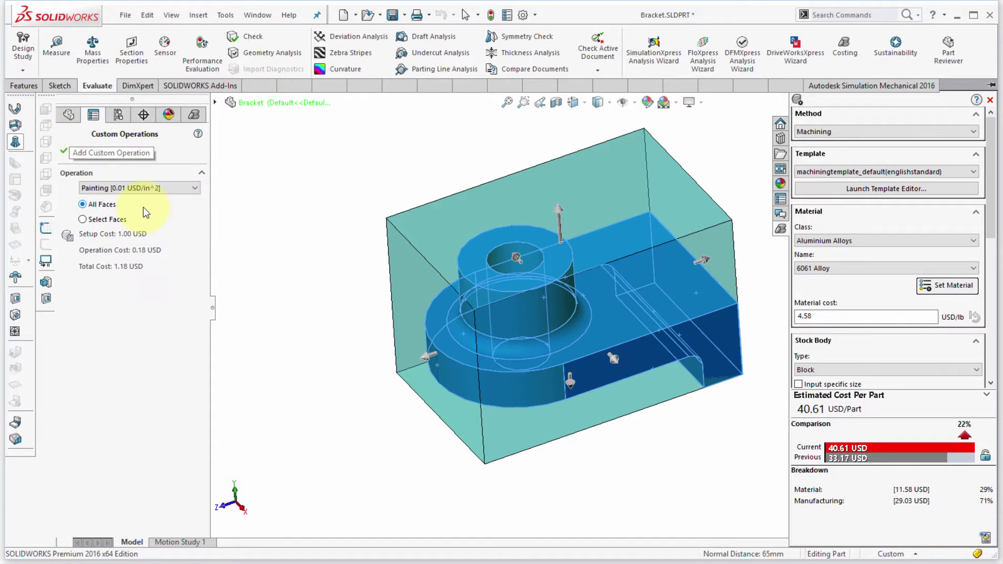
left_click(122, 188)
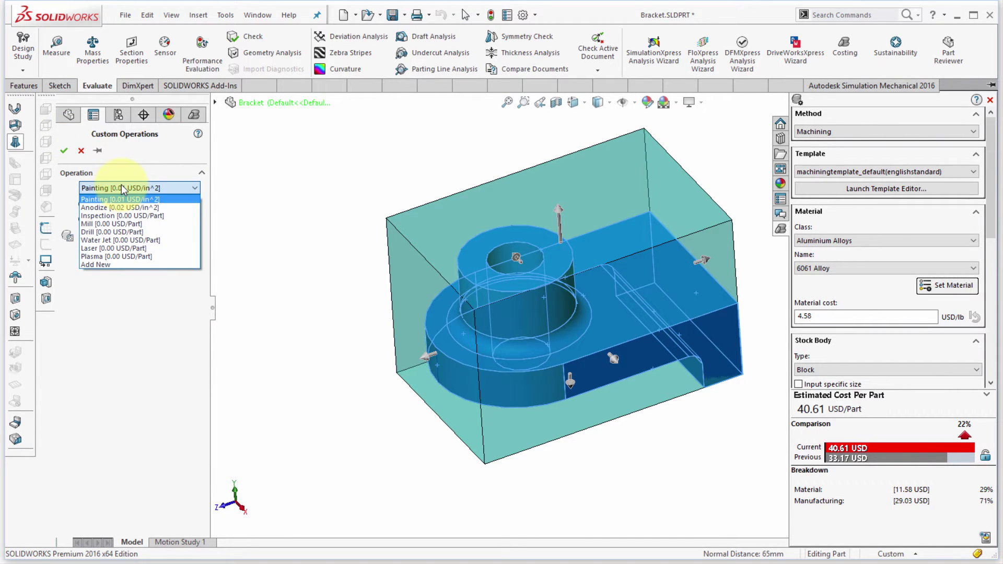
left_click(121, 188)
left_click(99, 204)
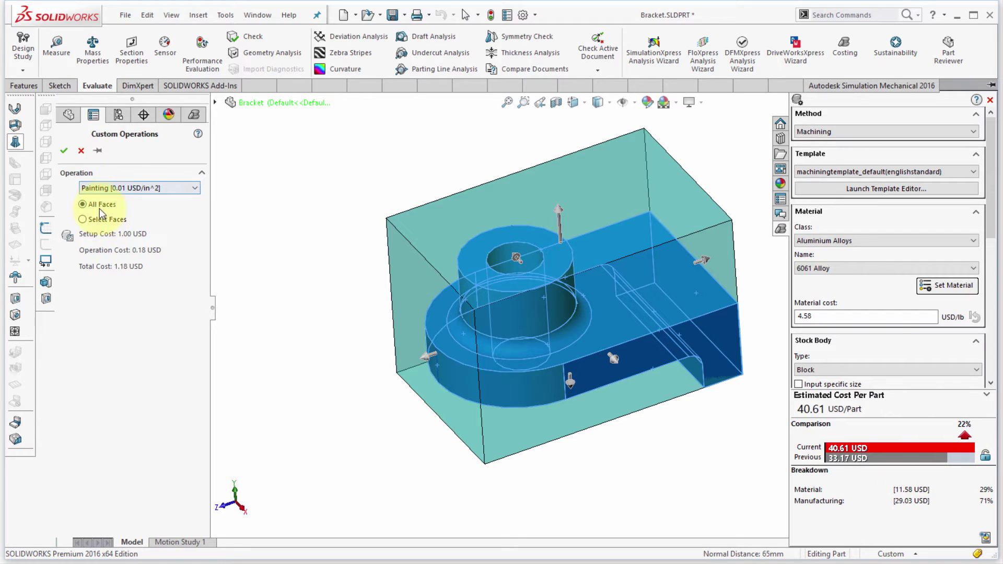
left_click(64, 151)
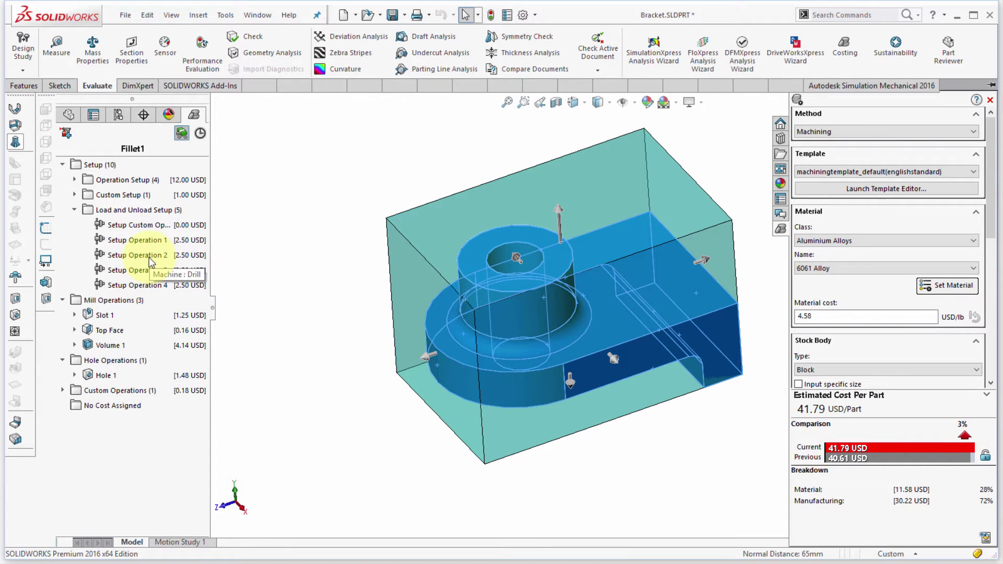
right_click(94, 165)
left_click(89, 441)
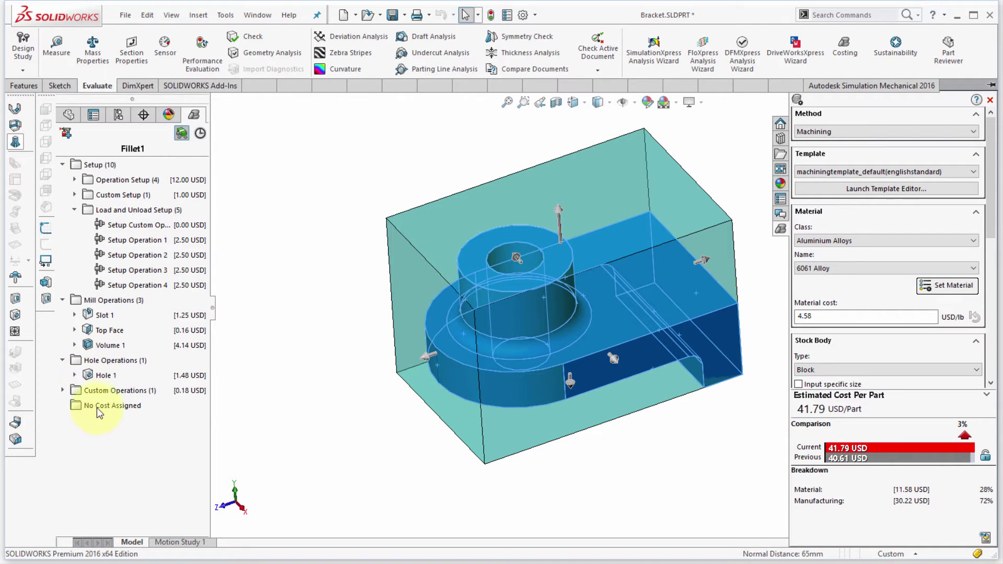
right_click(104, 390)
left_click(121, 397)
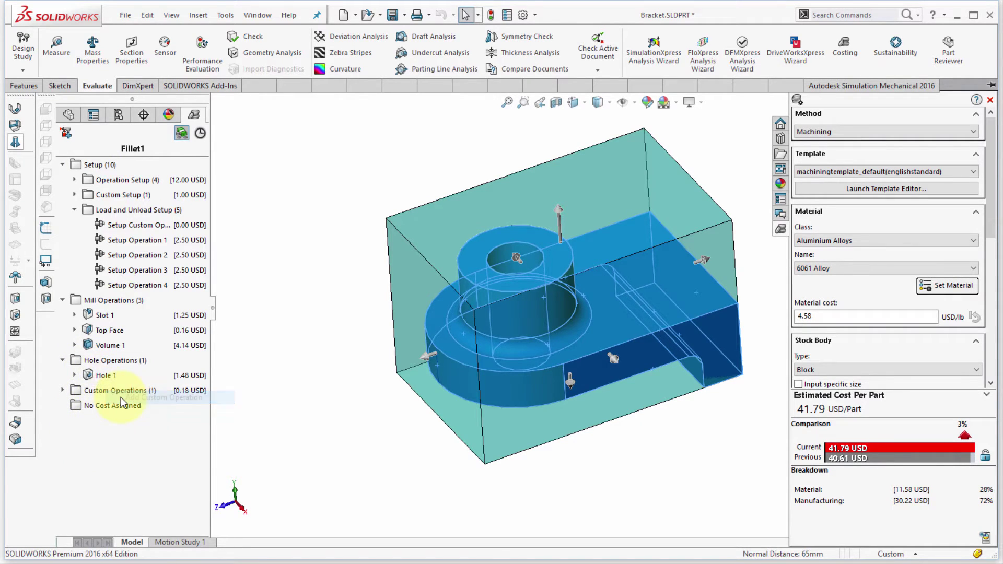
left_click(77, 203)
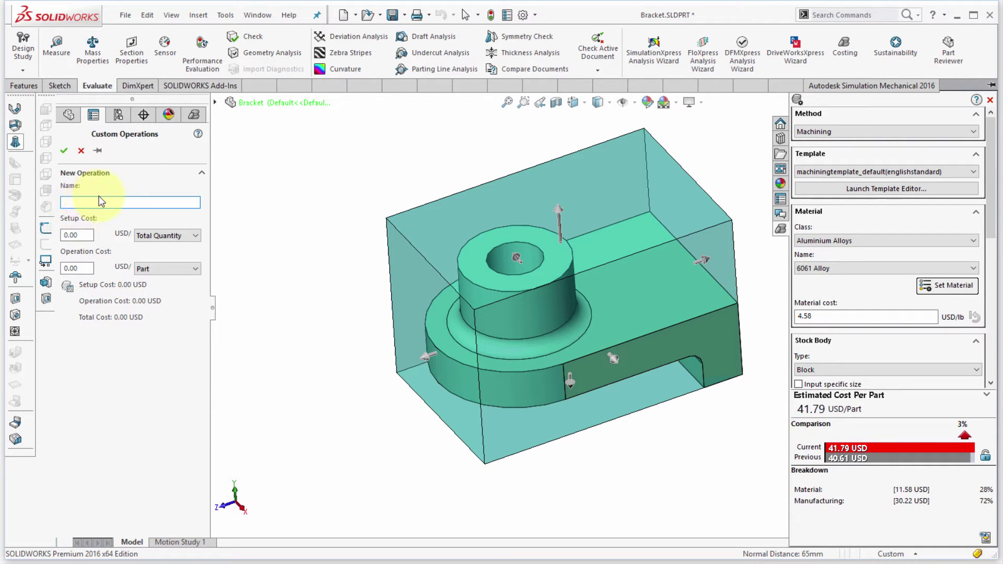
left_click(82, 152)
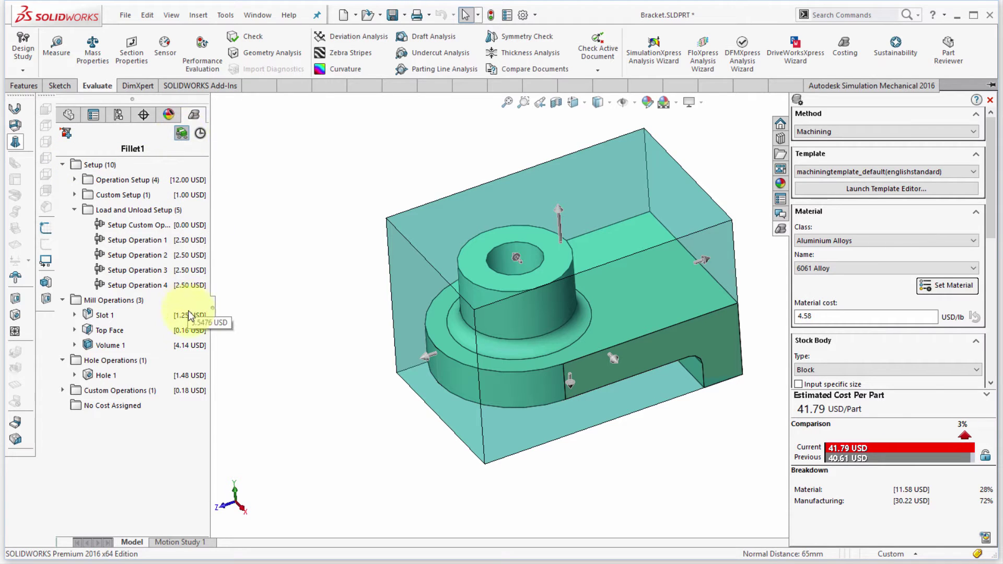
Show the operation breakdown as times instead of costs and collapse the Setup group to review them
left_click(201, 134)
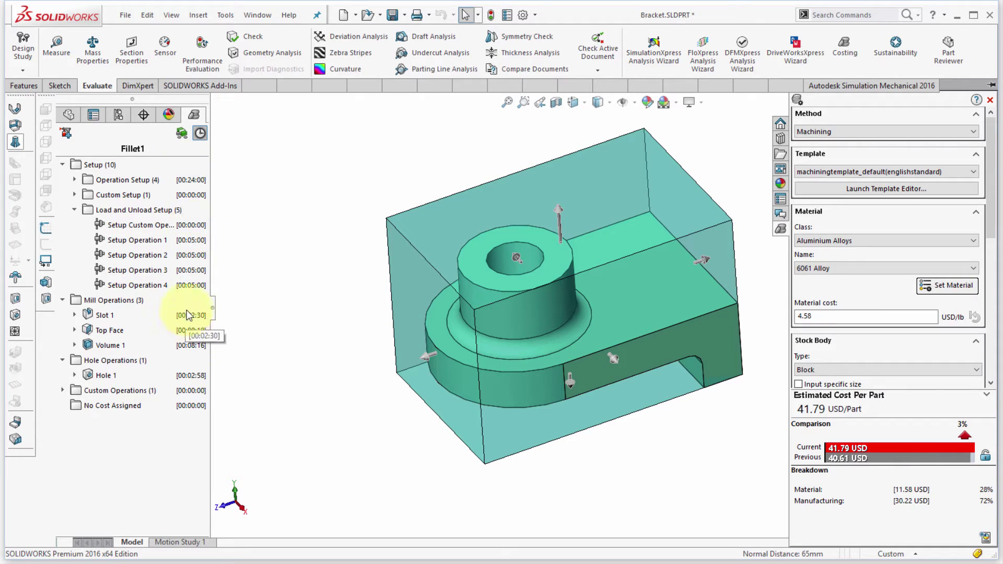
left_click(62, 166)
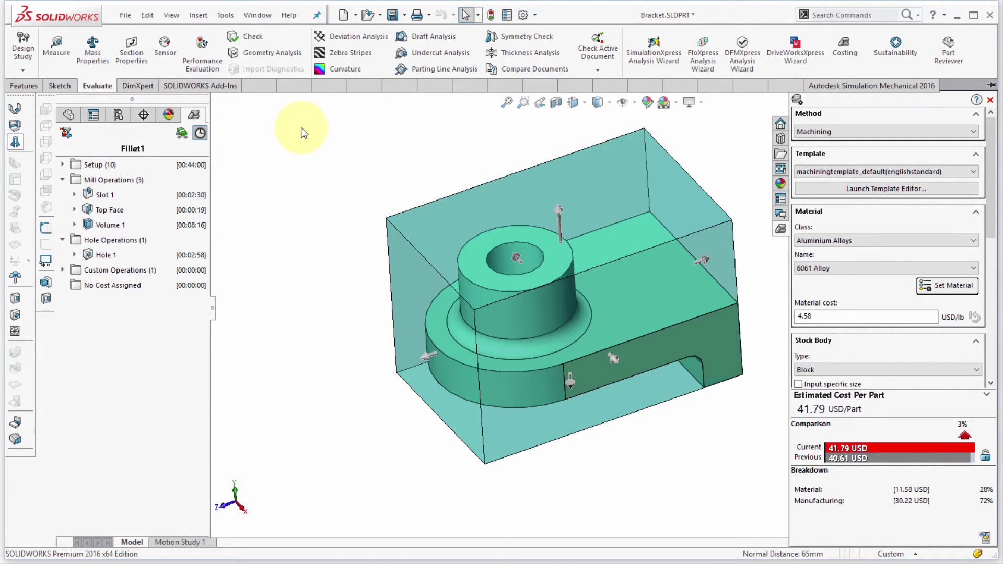
left_click(840, 132)
left_click(840, 132)
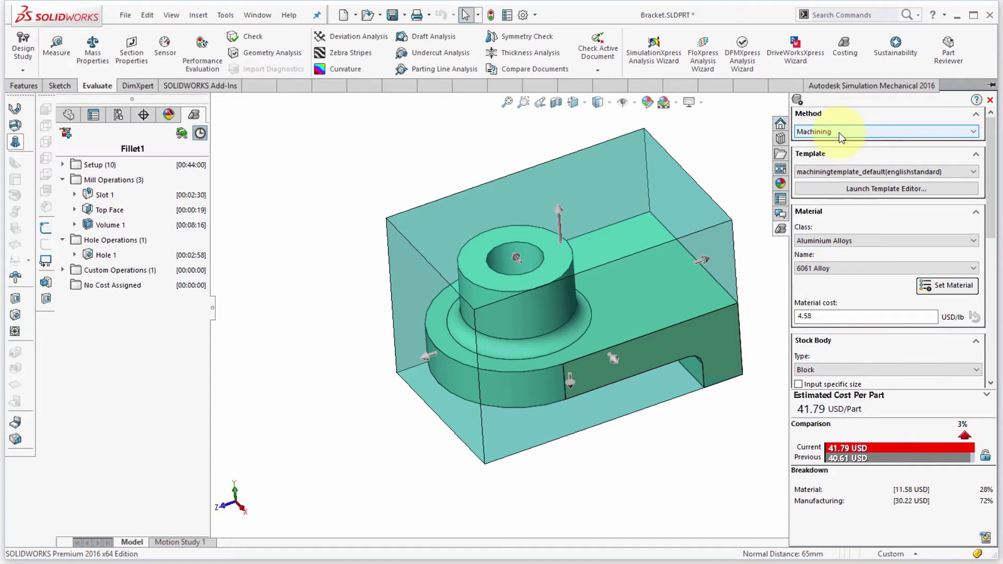
Open the default machining template in the Costing Template Editor and save it as DM_Machining(Imperial).sldctm, replacing the existing file
left_click(870, 190)
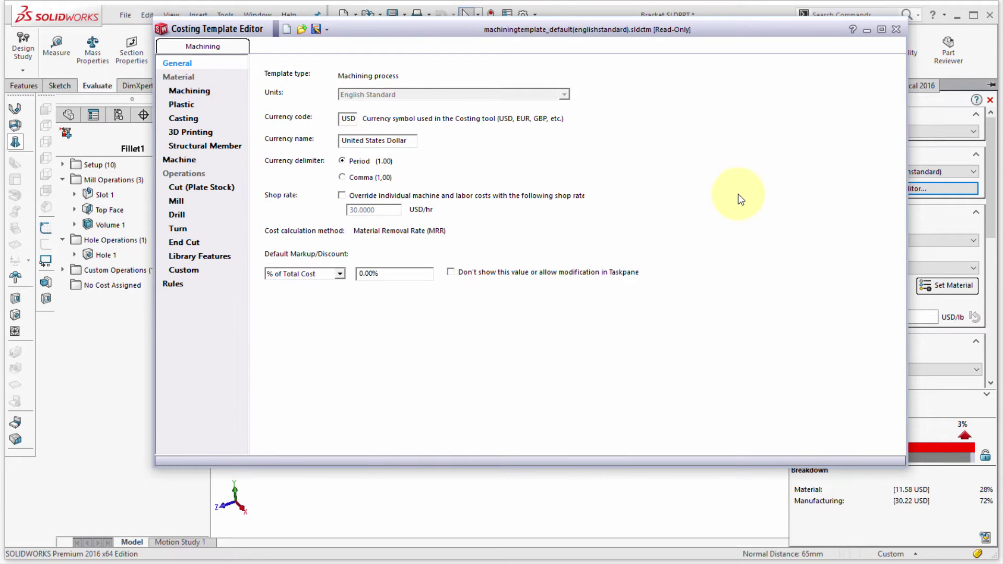
left_click_drag(533, 29, 538, 33)
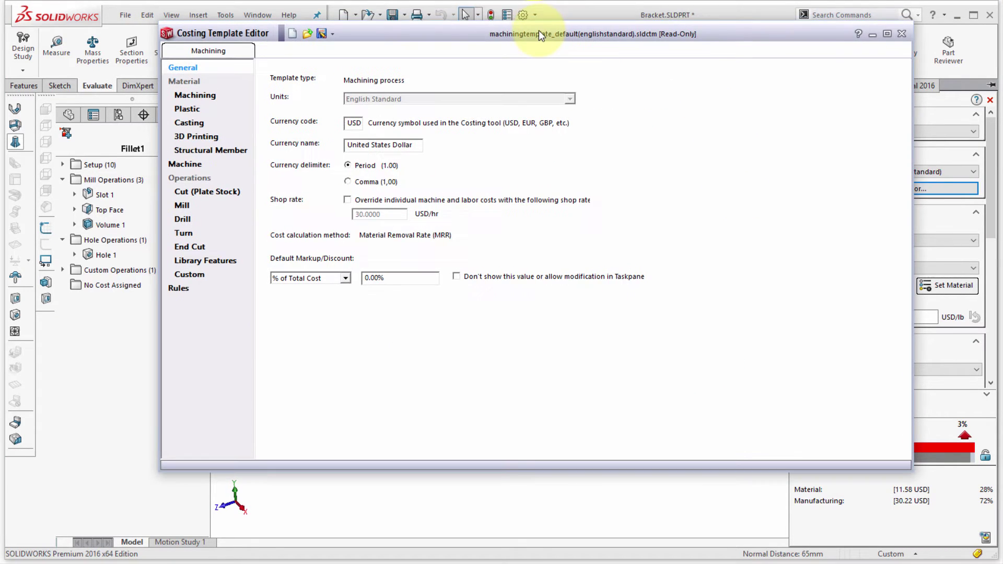
left_click(333, 35)
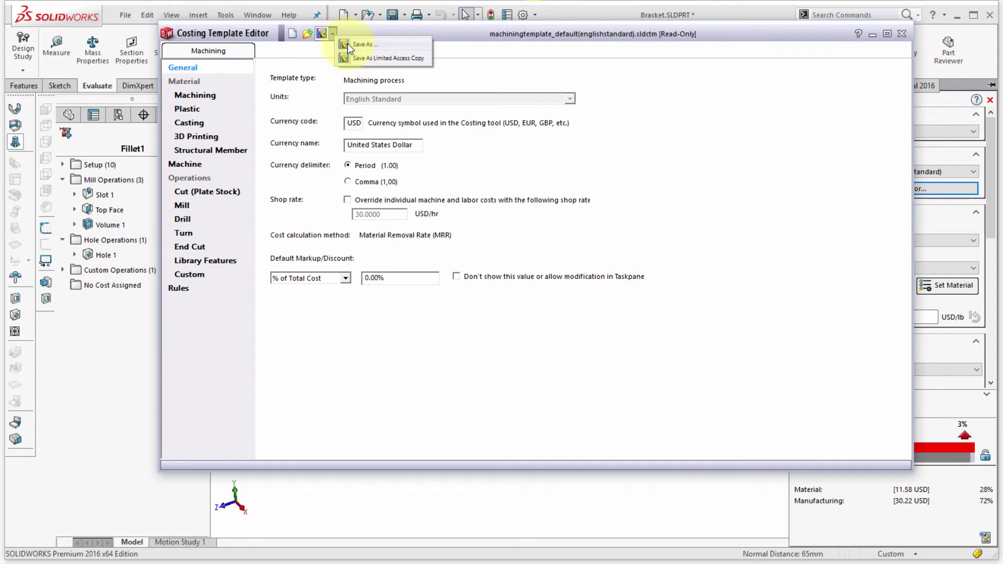
left_click(360, 46)
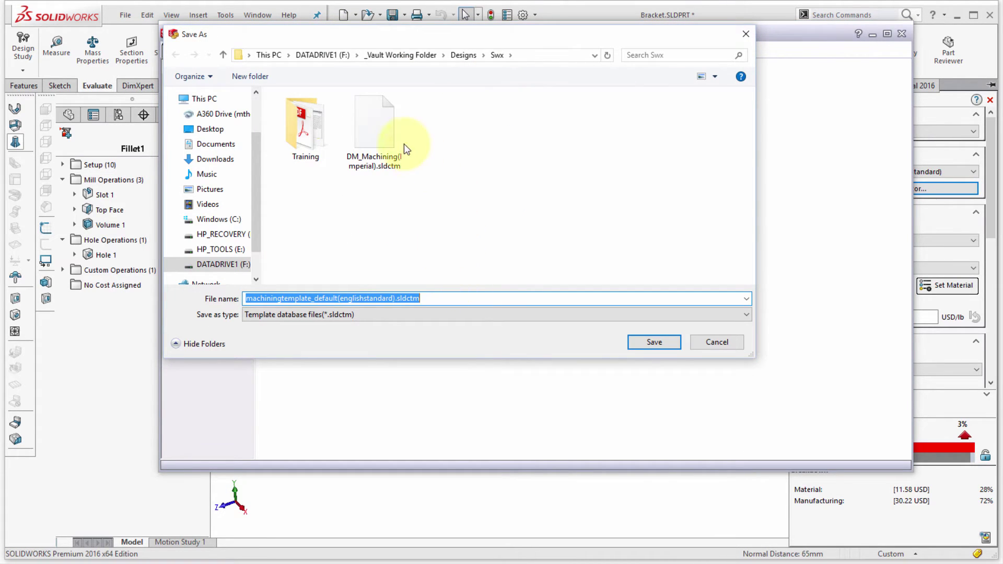
left_click(387, 131)
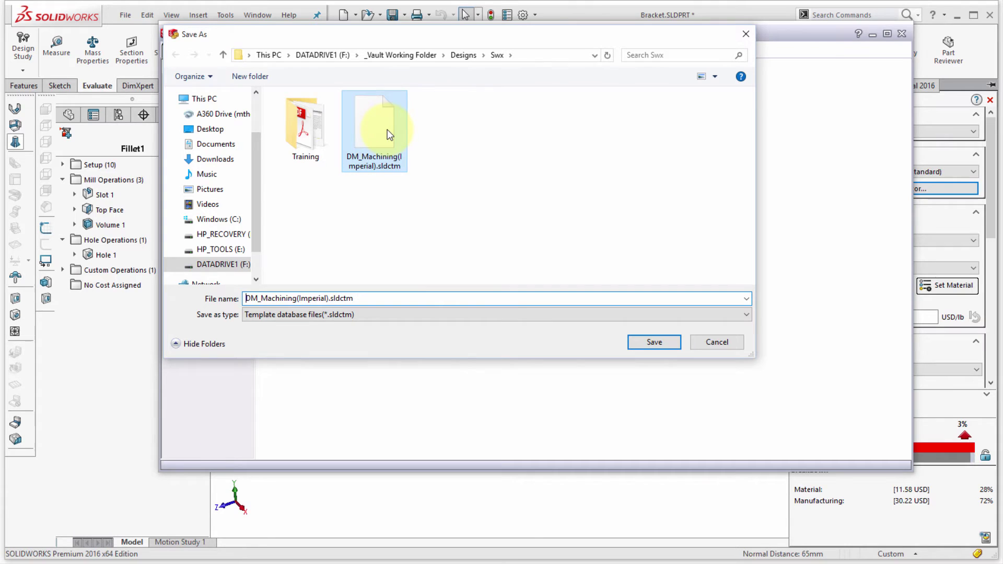
left_click(649, 339)
left_click(563, 251)
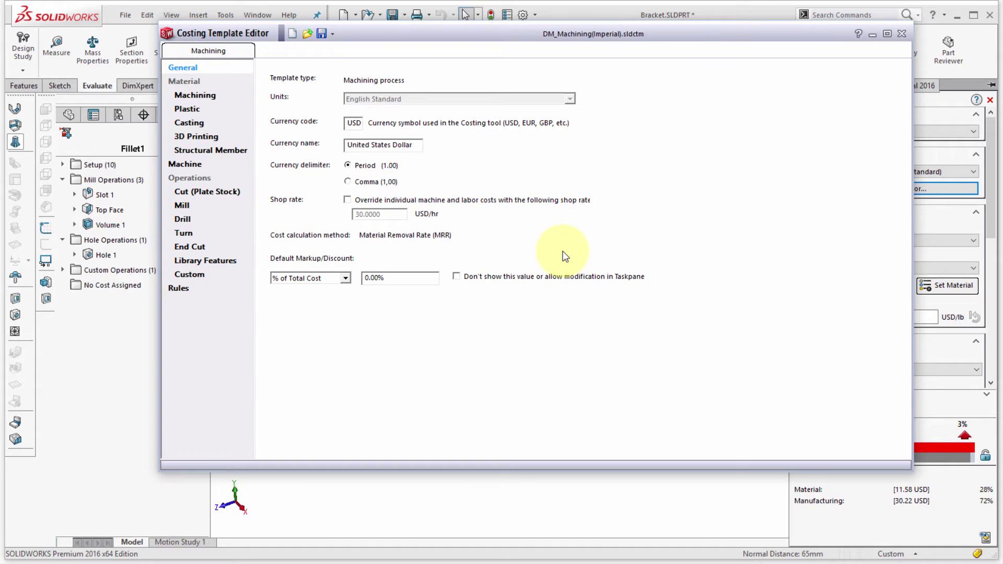
left_click(332, 34)
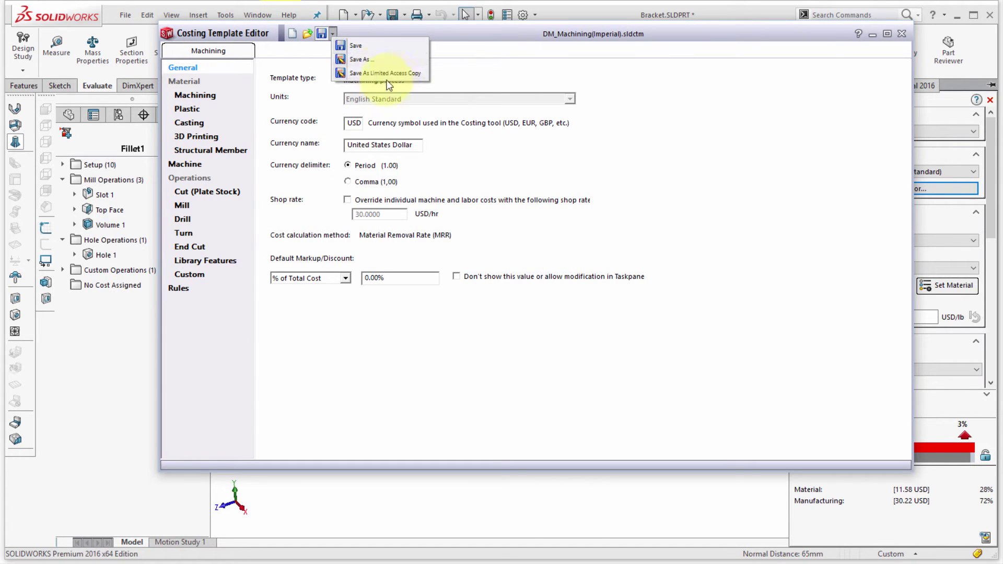
left_click(521, 77)
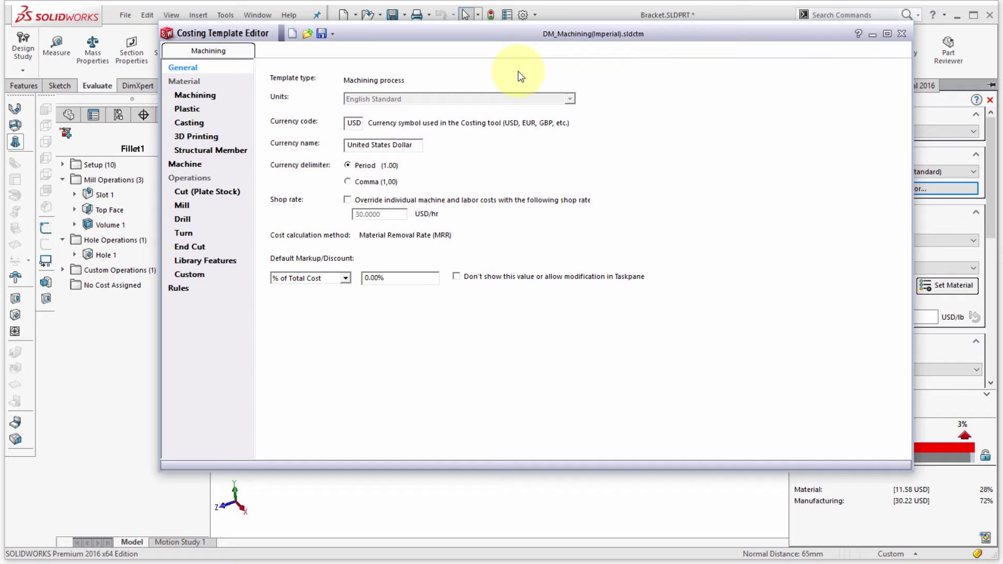
Set the template's currency code to CAD and its currency name to CANADIAN DOLLARS
left_click_drag(346, 124, 371, 126)
type("CAD")
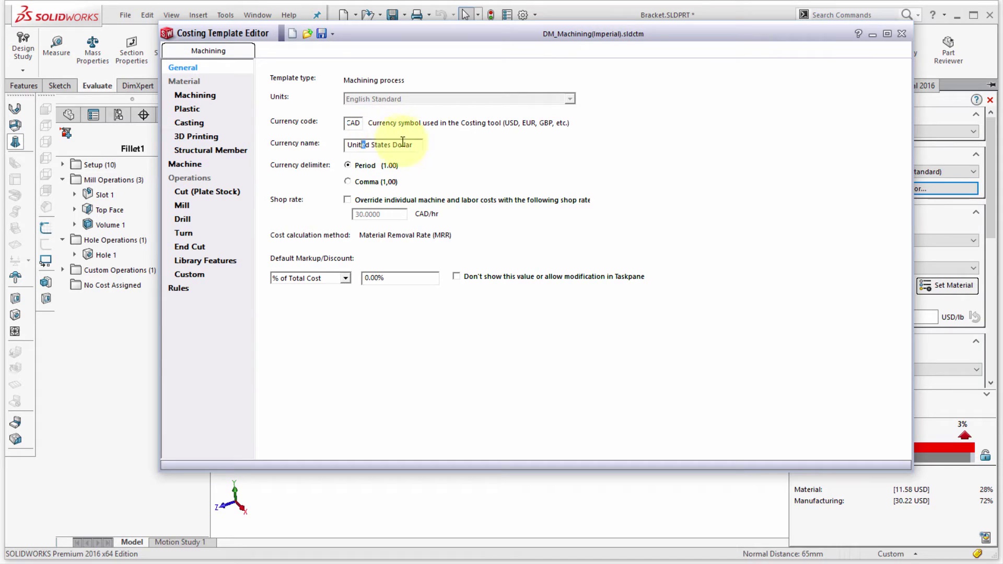
left_click_drag(417, 145, 332, 148)
type("CANADIAN DOLLARS")
Examine the template's machining materials and their Excel export dialog, and the plastic, casting and 3D printing material data
left_click(192, 95)
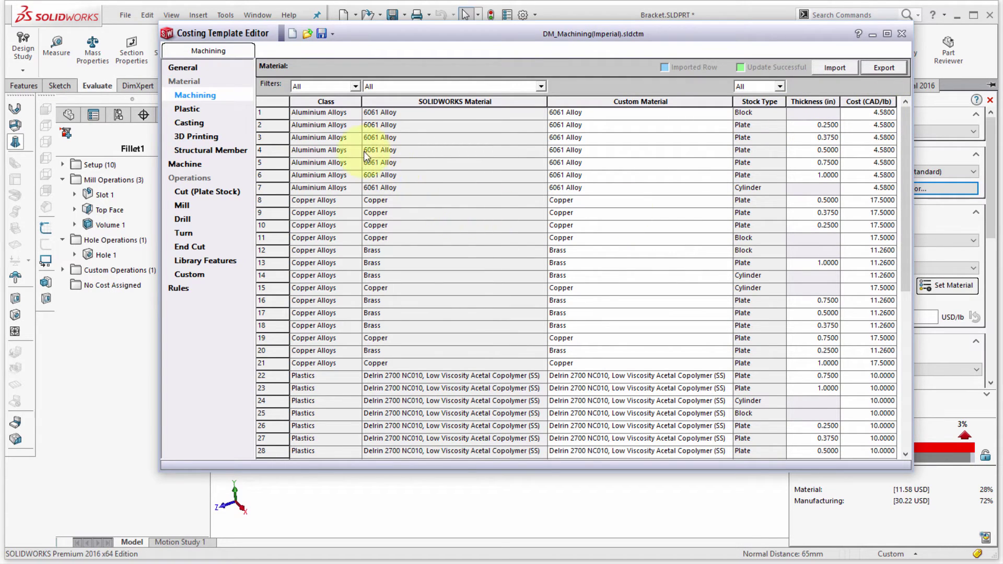
left_click(269, 214)
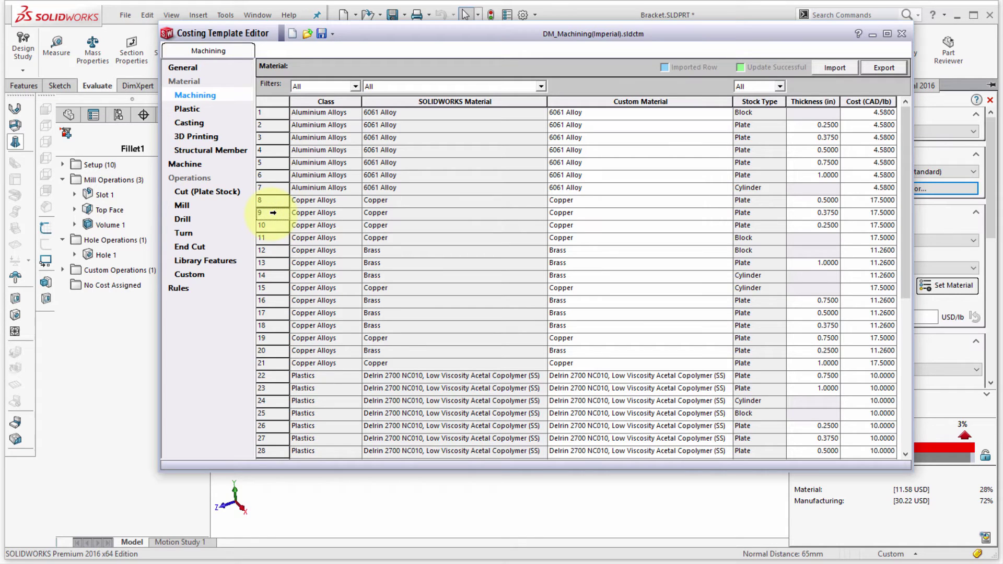
left_click(313, 214)
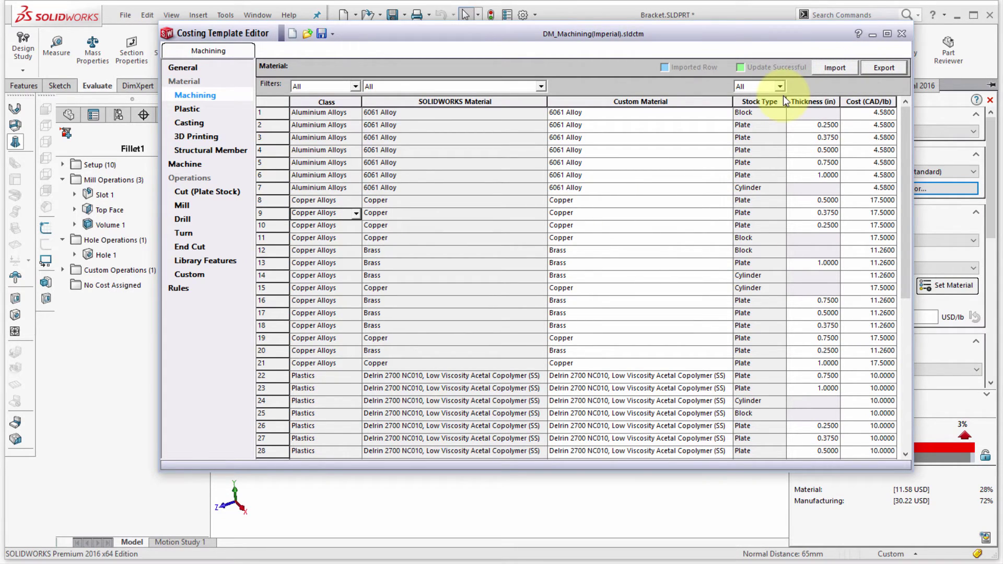
left_click(886, 70)
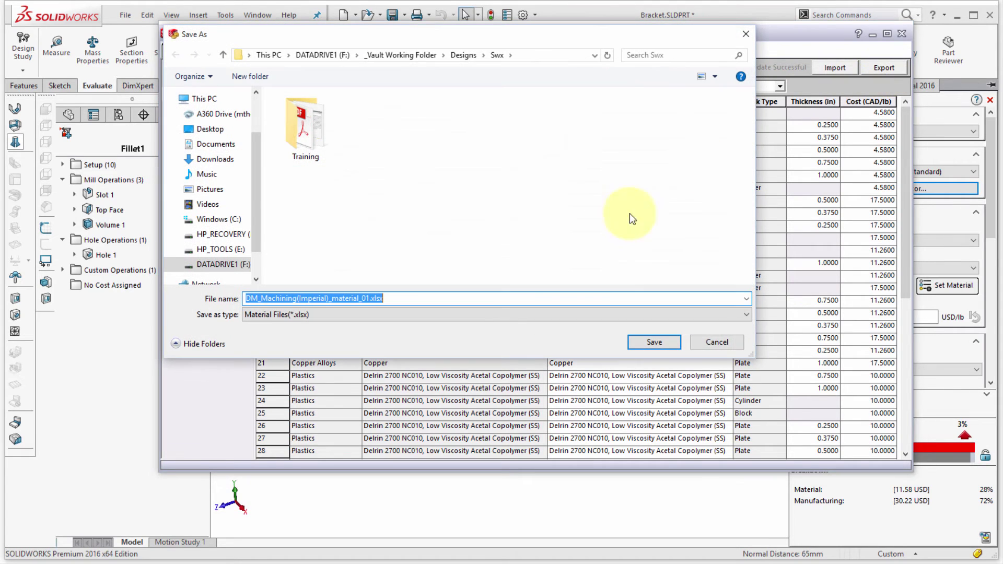
left_click(711, 341)
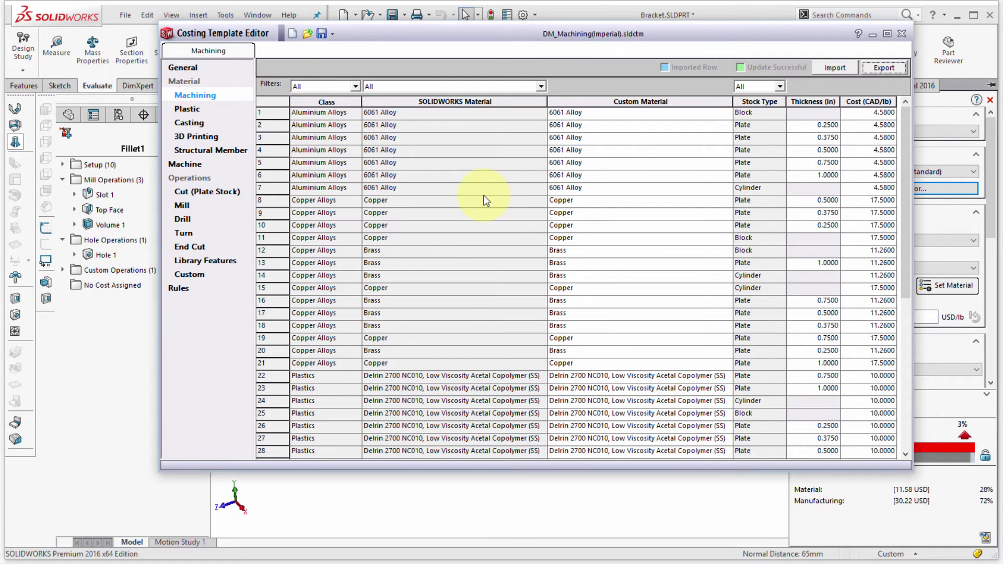
scroll(367, 222, "down", 7)
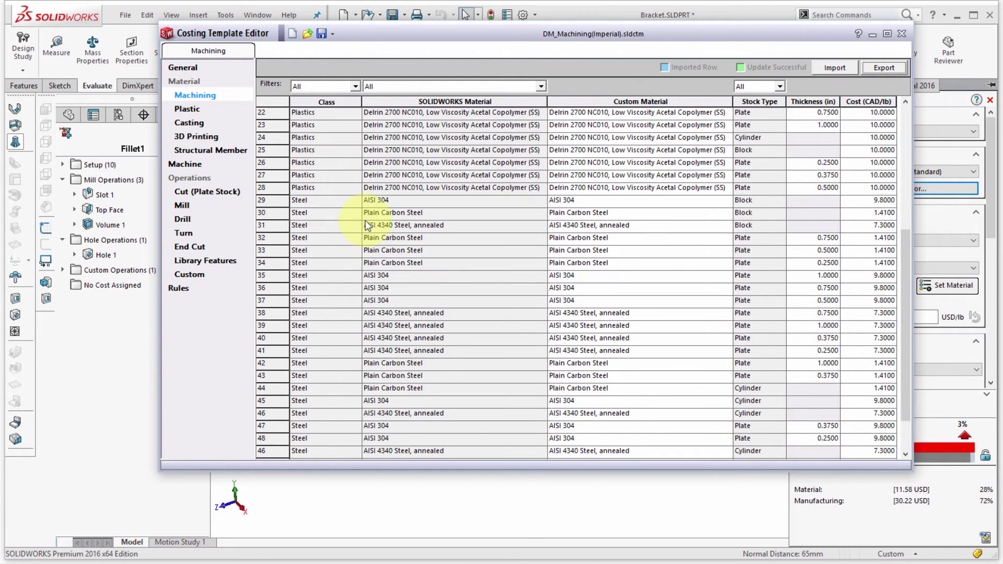
scroll(366, 222, "up", 7)
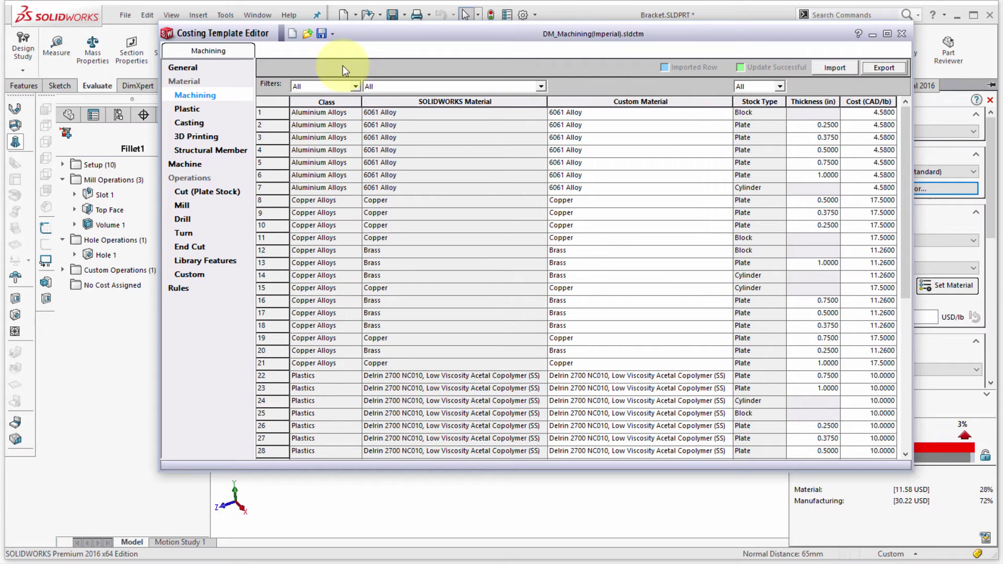
left_click(189, 111)
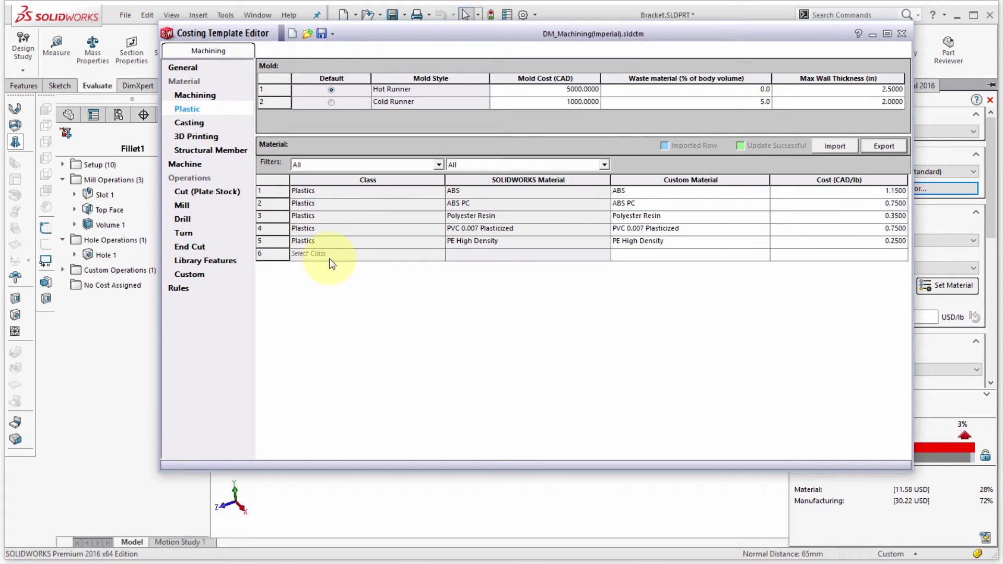
left_click(189, 123)
left_click(195, 140)
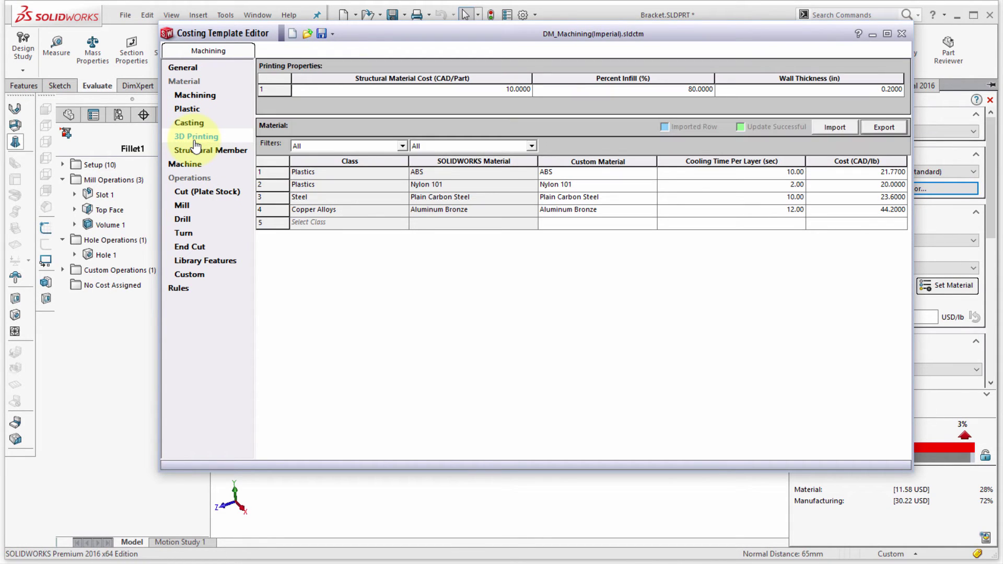
Add a machining material row with class Titanium Alloys and SOLIDWORKS material Ti-6Al-4V Solution treated and aged (SS)
left_click(193, 97)
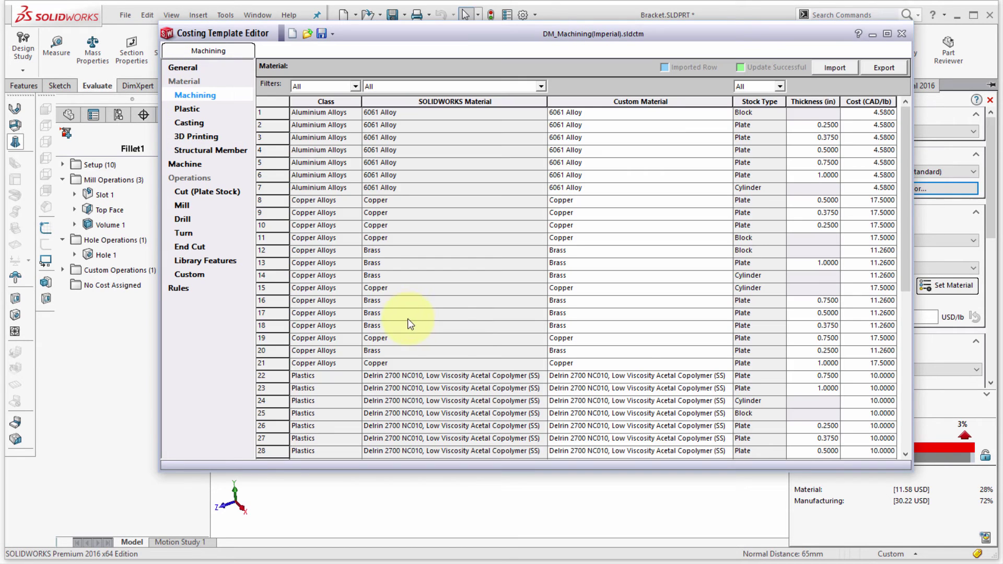
scroll(409, 314, "down", 7)
left_click(328, 453)
left_click(327, 454)
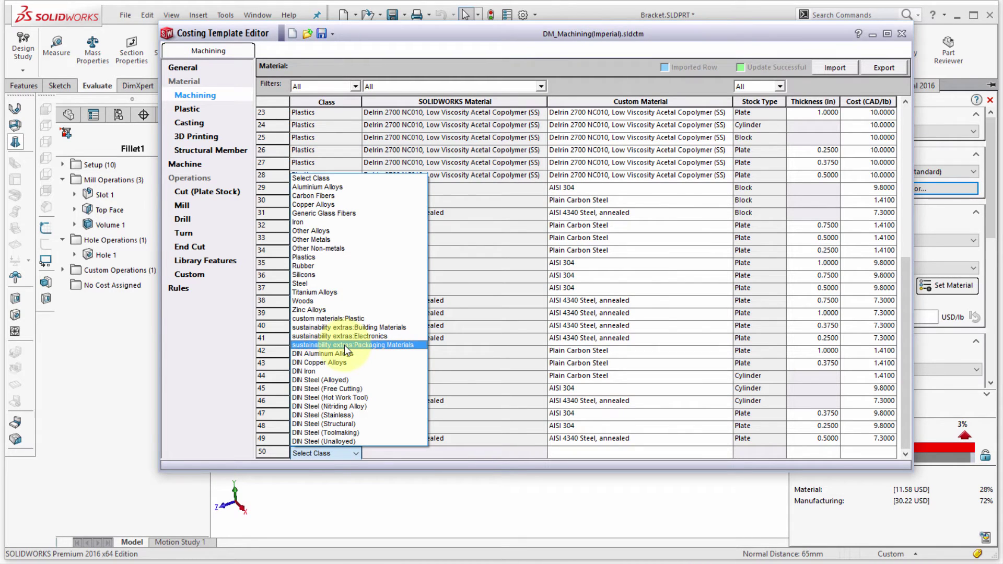
left_click(340, 292)
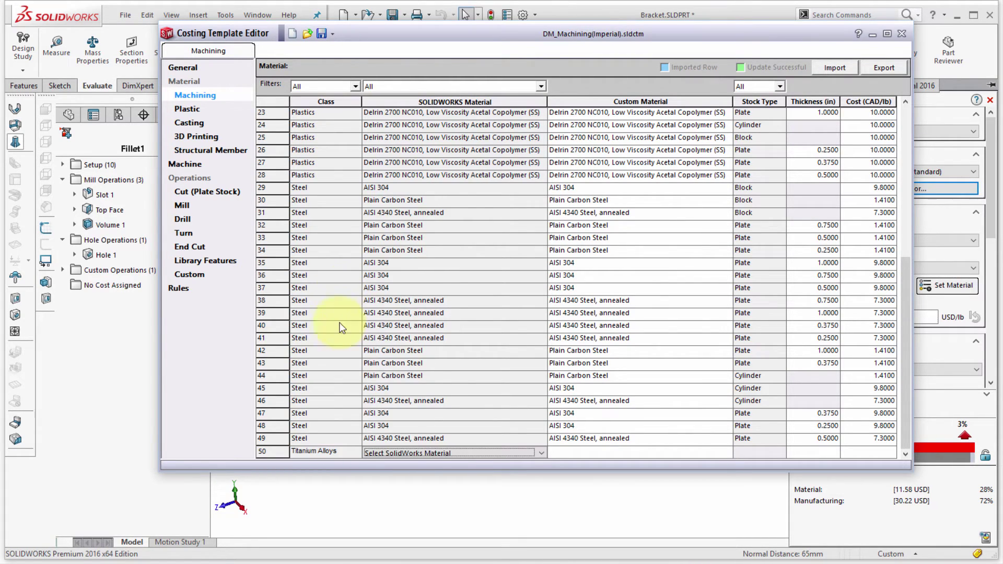
left_click(411, 455)
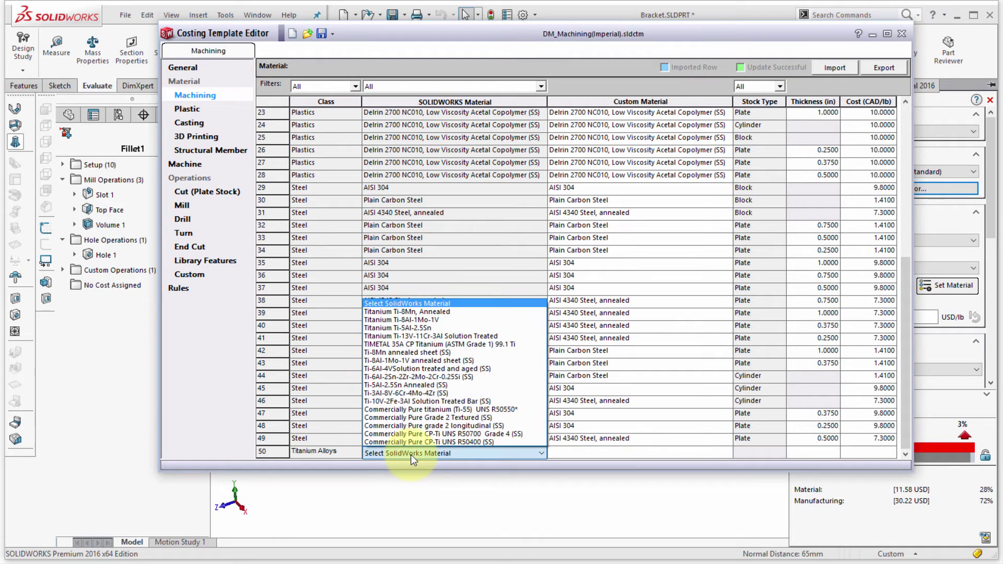
left_click(413, 369)
Set the titanium row's stock type to Plate, its thickness to 0.25 in and its cost to 25.5 CAD/lb
left_click(761, 453)
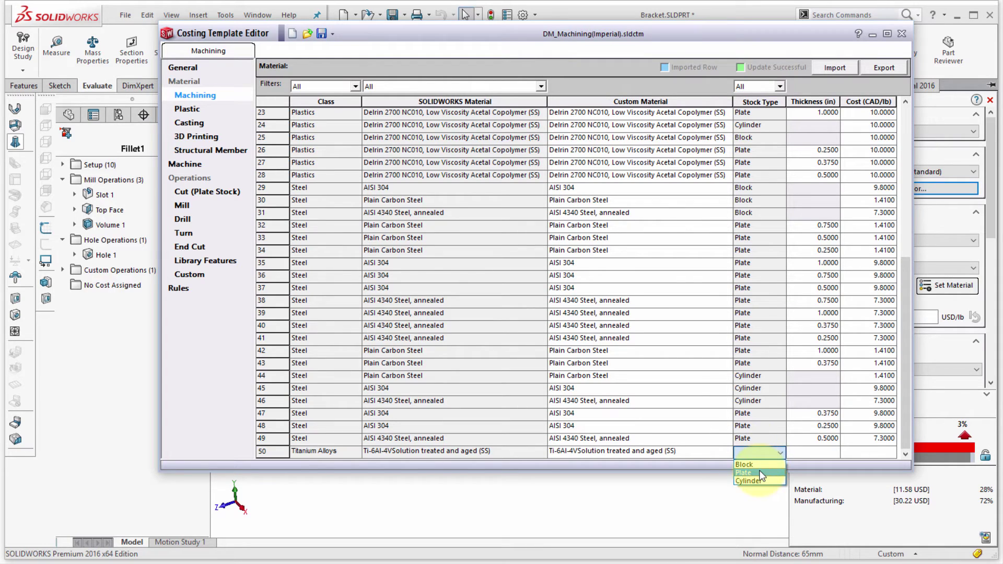
left_click(761, 473)
left_click(795, 455)
left_click(799, 453)
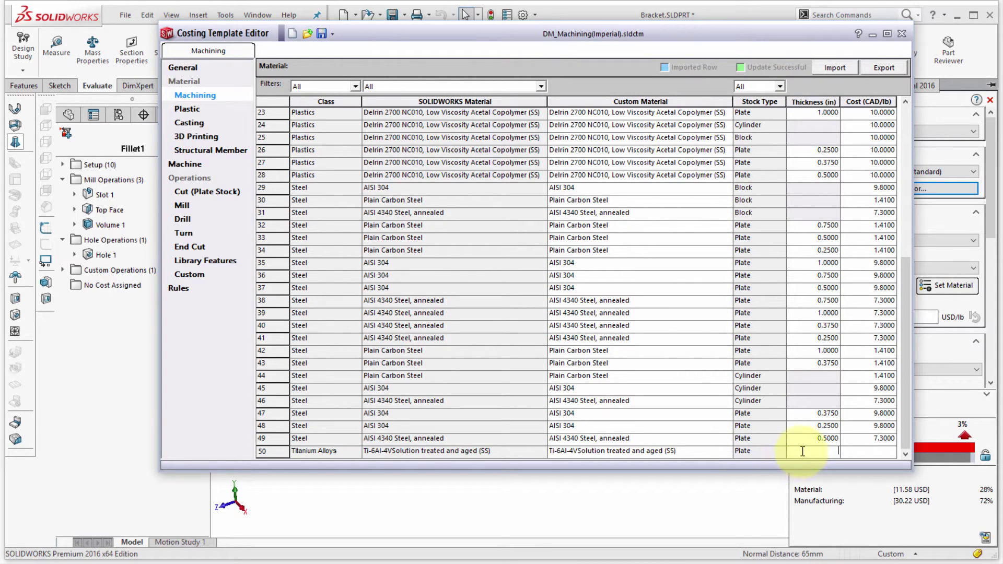
type(".25")
left_click(877, 453)
left_click(868, 454)
type("25.5")
key("Return")
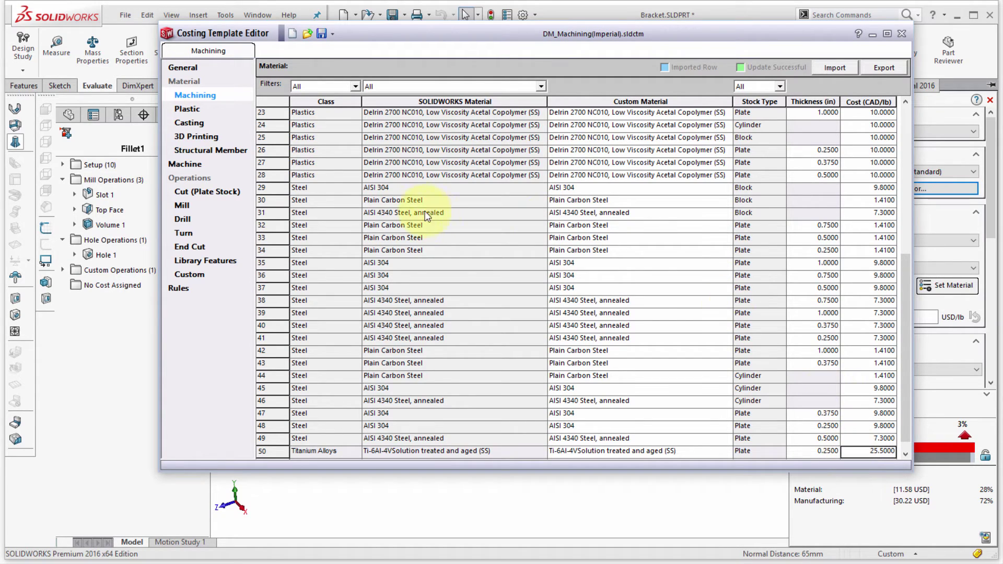
Add a machining machine named Doosan, enabled for milling, with a machine cost of 15 and labor cost of 20 CAD/hr
left_click(184, 164)
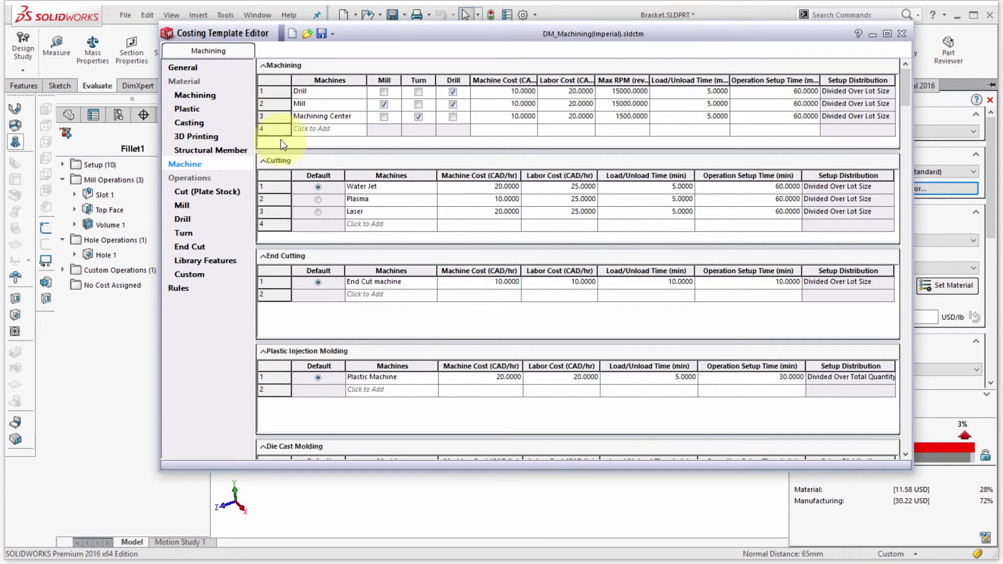
left_click(309, 130)
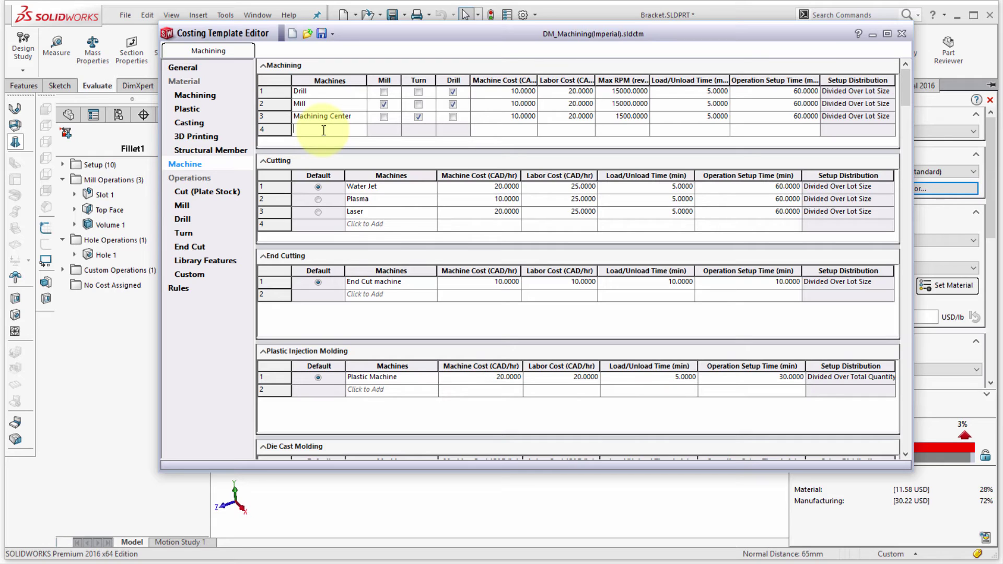
type("Doosan")
key("Tab")
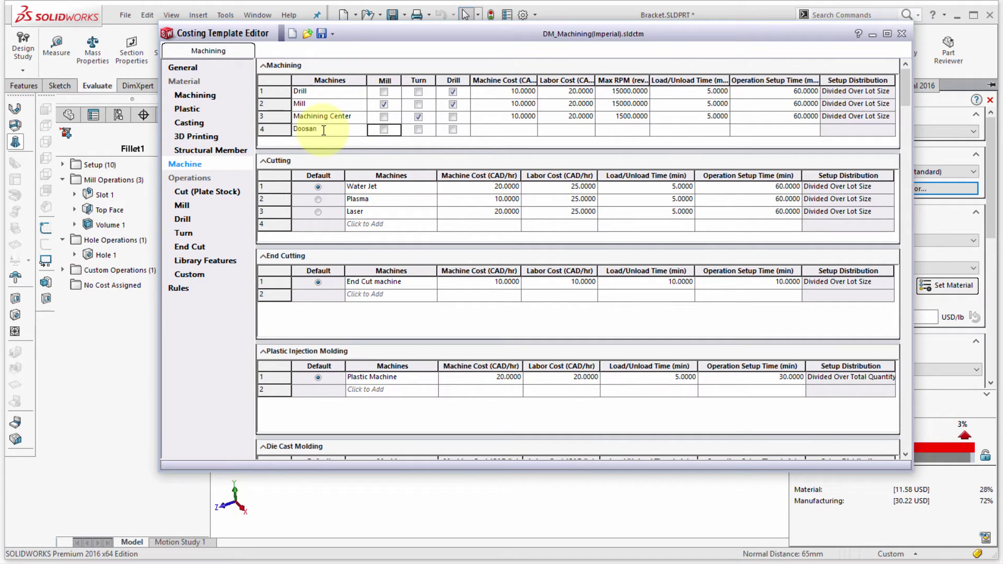
left_click(384, 129)
left_click(516, 130)
type("15")
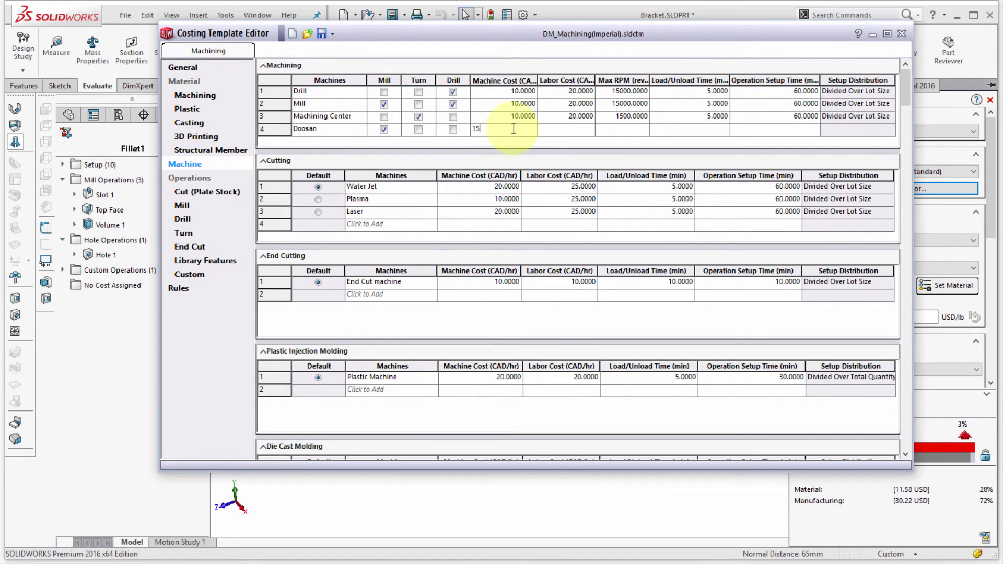
key("Tab")
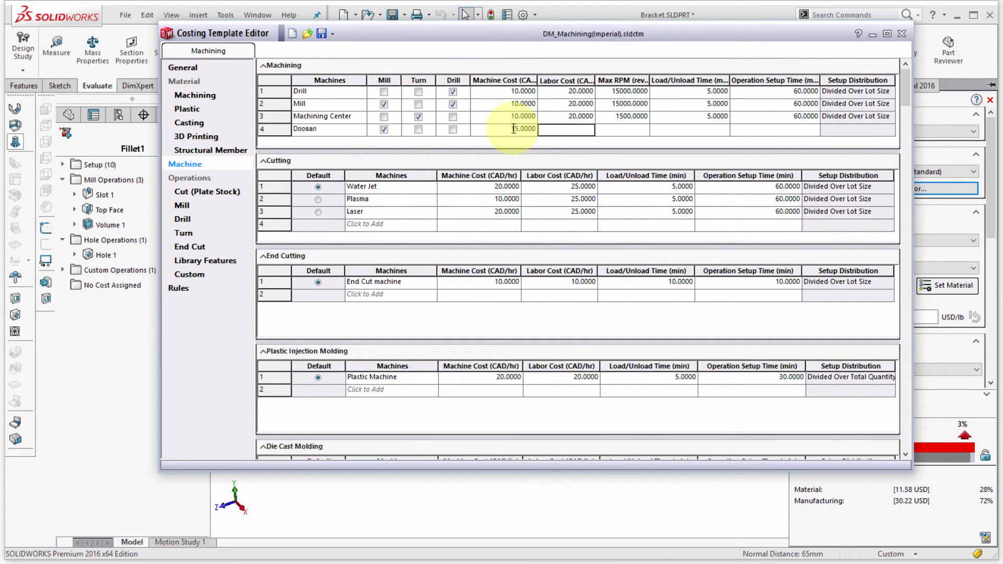
type("20")
key("Tab")
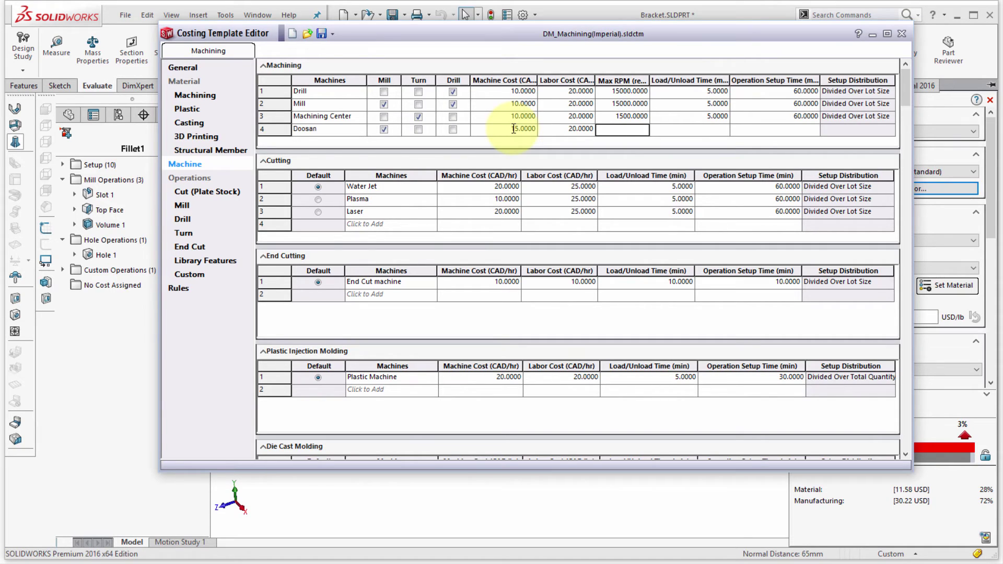
Set Doosan's max RPM to 25000, load/unload time to 4 min, operation setup time to 30 min and setup distribution to Divided Over Total Quantity
type("25000")
key("Tab")
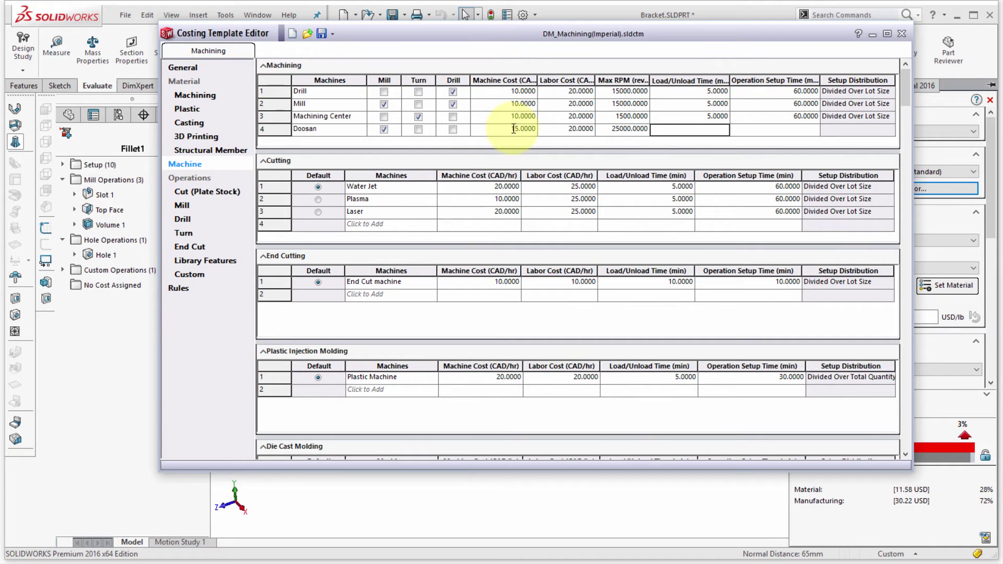
type("4.00")
key("Tab")
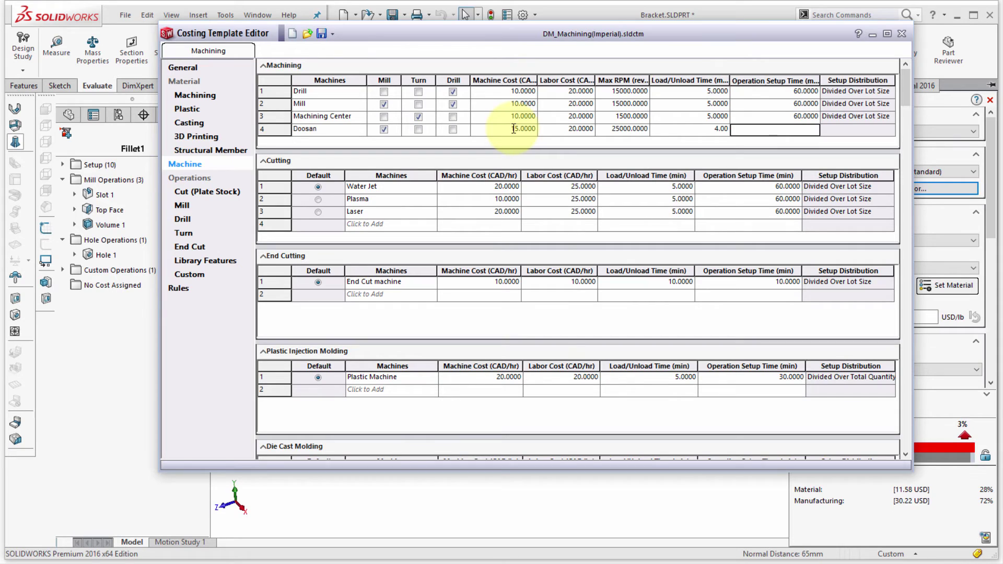
type("30.00")
key("Tab")
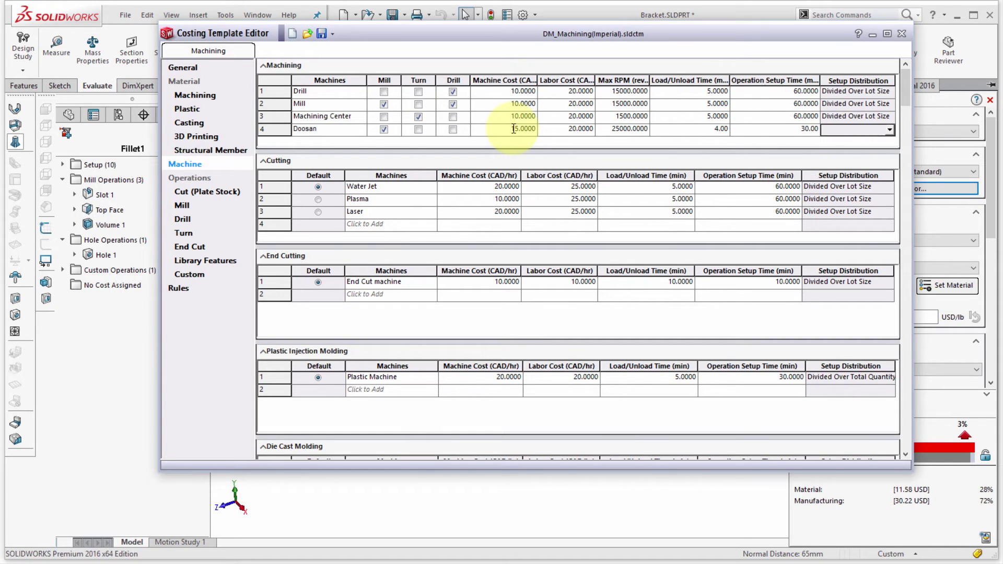
left_click(888, 130)
left_click(865, 142)
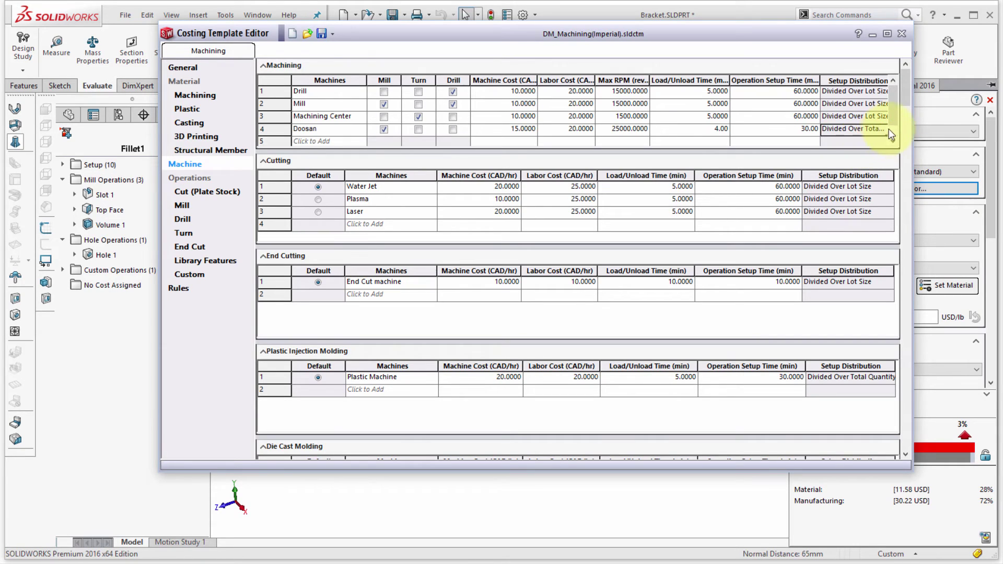
Make Plasma the default machine for cutting
scroll(420, 126, "up", 1)
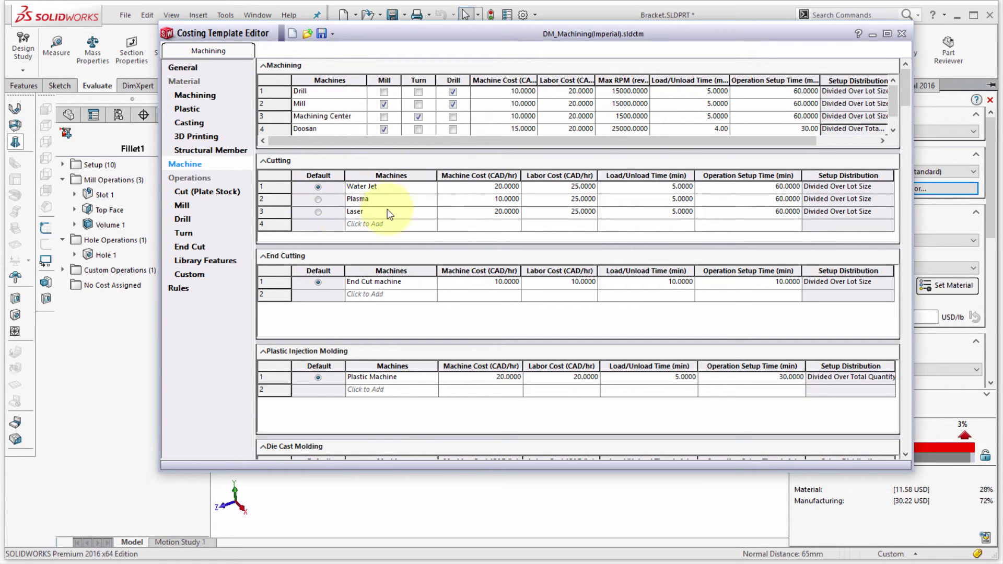
left_click(317, 200)
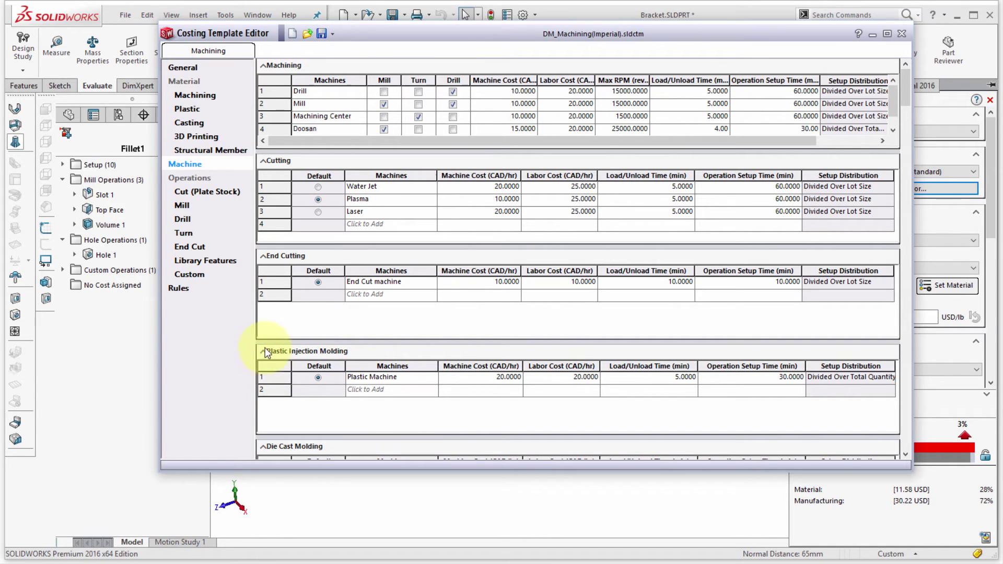
Review the plate cutting, mill, drill, turn and library feature data and the rules, and save the costing template
left_click(188, 193)
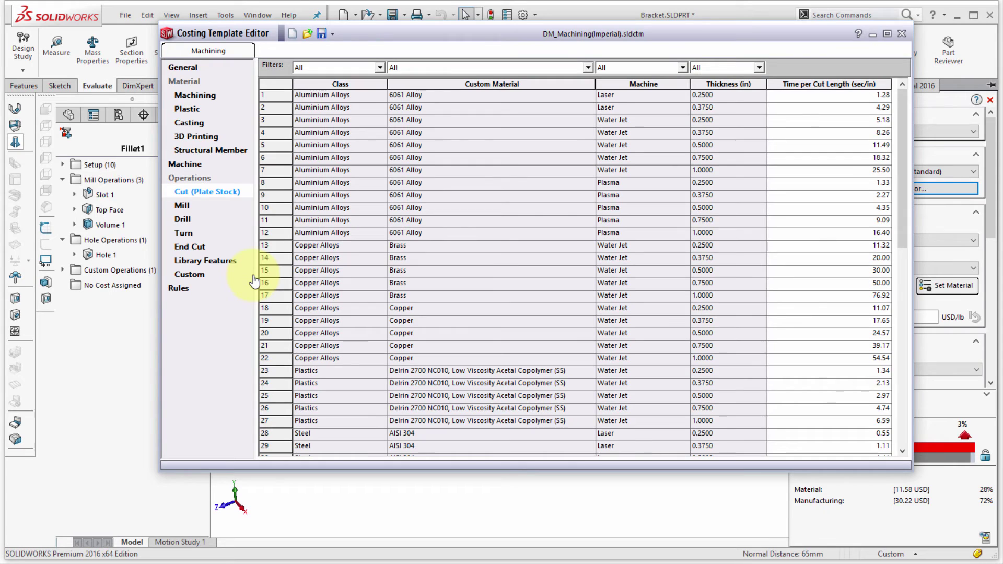
left_click(190, 208)
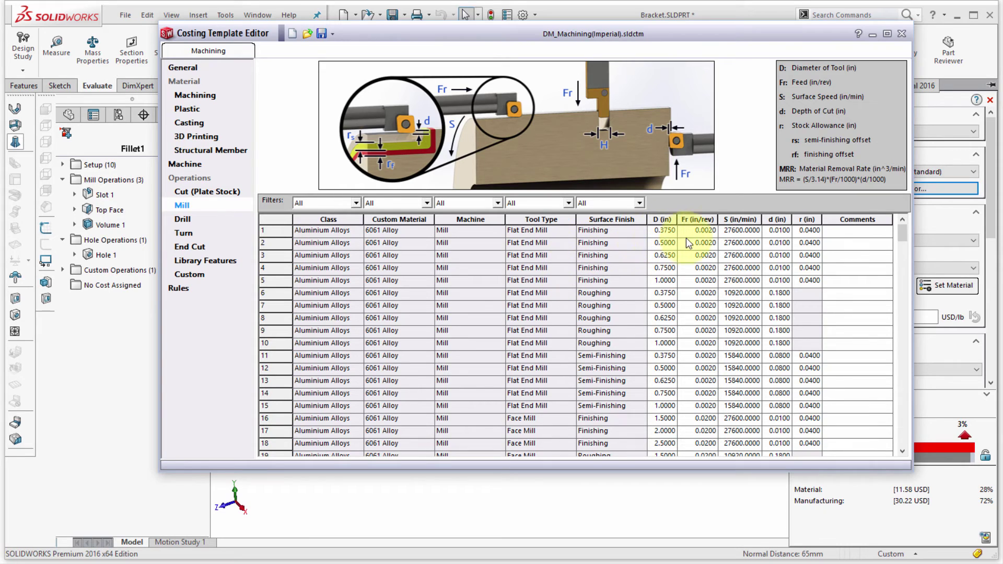
left_click(183, 220)
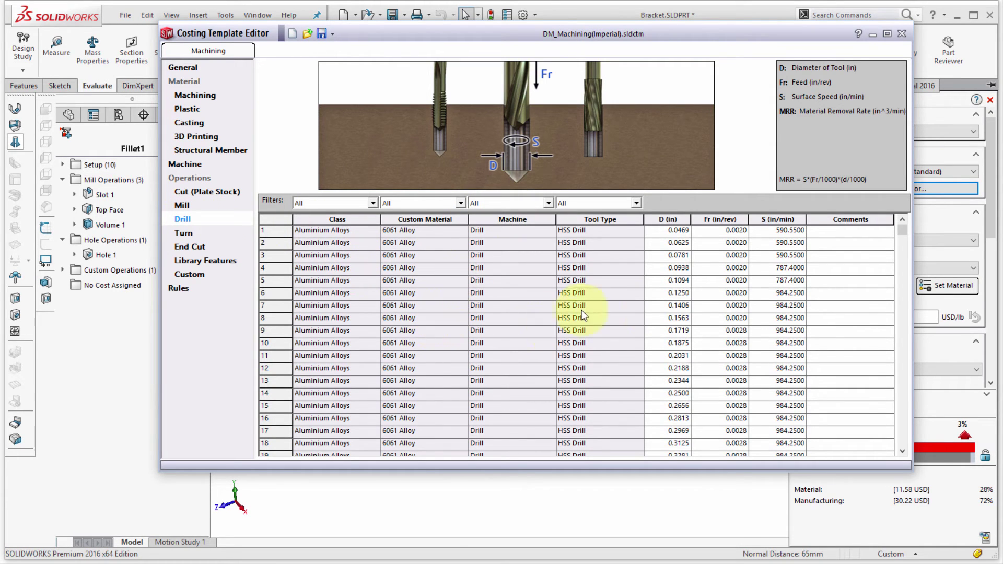
left_click(184, 233)
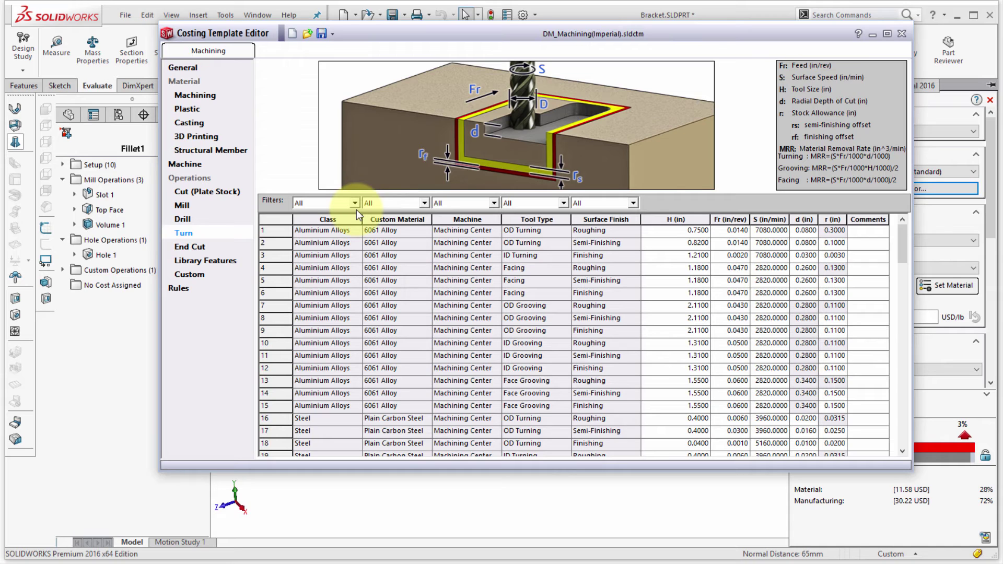
left_click(205, 261)
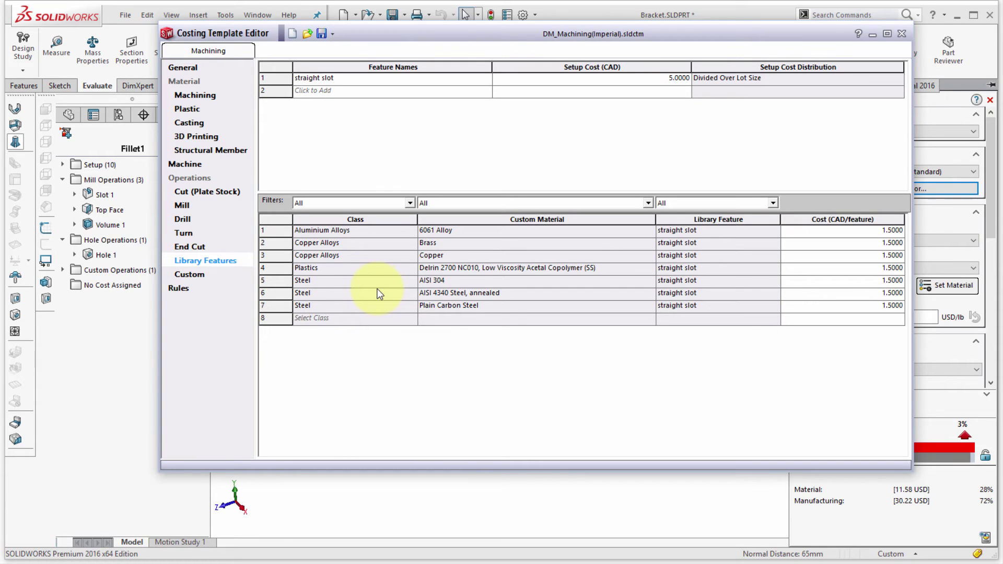
left_click(181, 290)
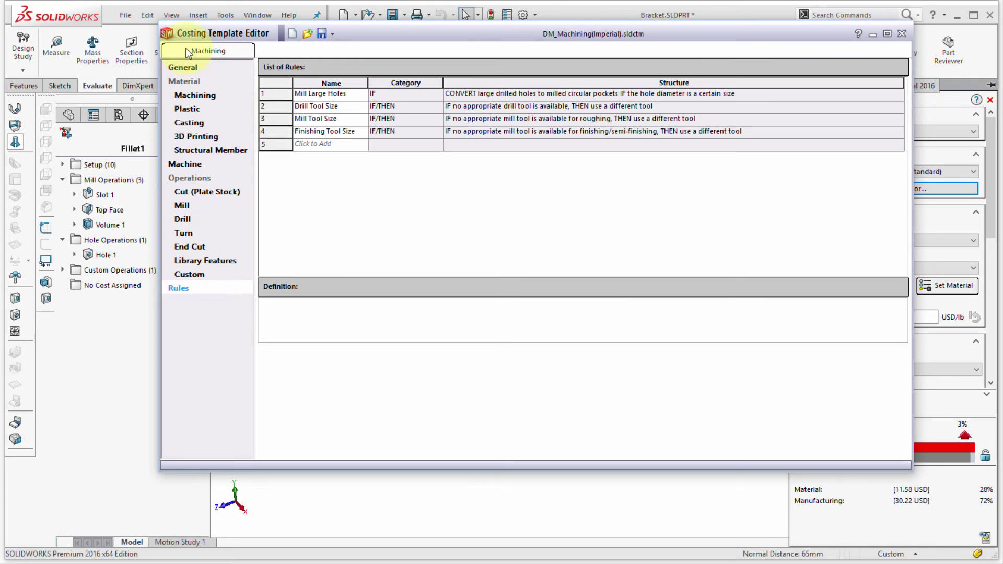
left_click(322, 34)
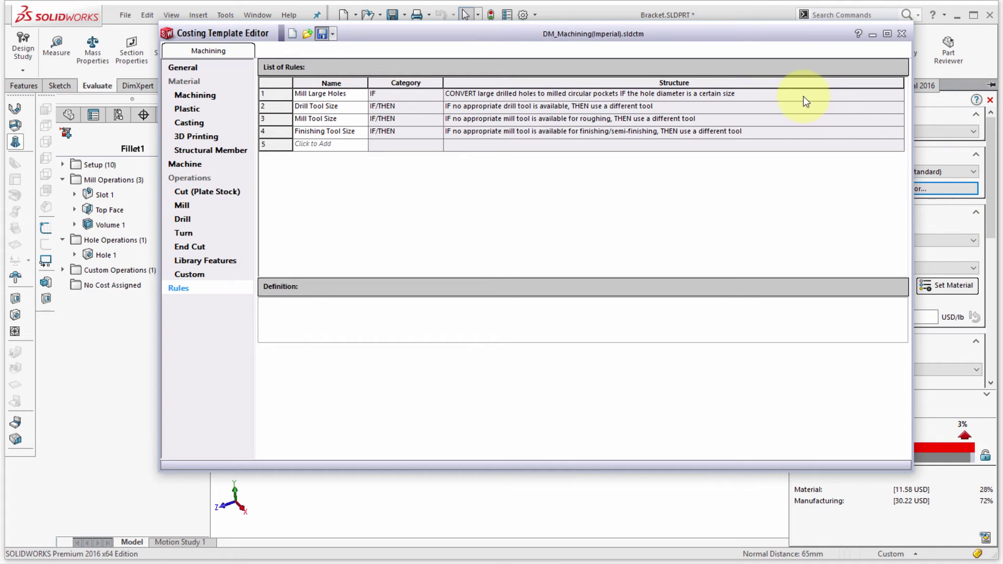
Close the costing template editor and check which machining templates are available for the part
left_click(902, 34)
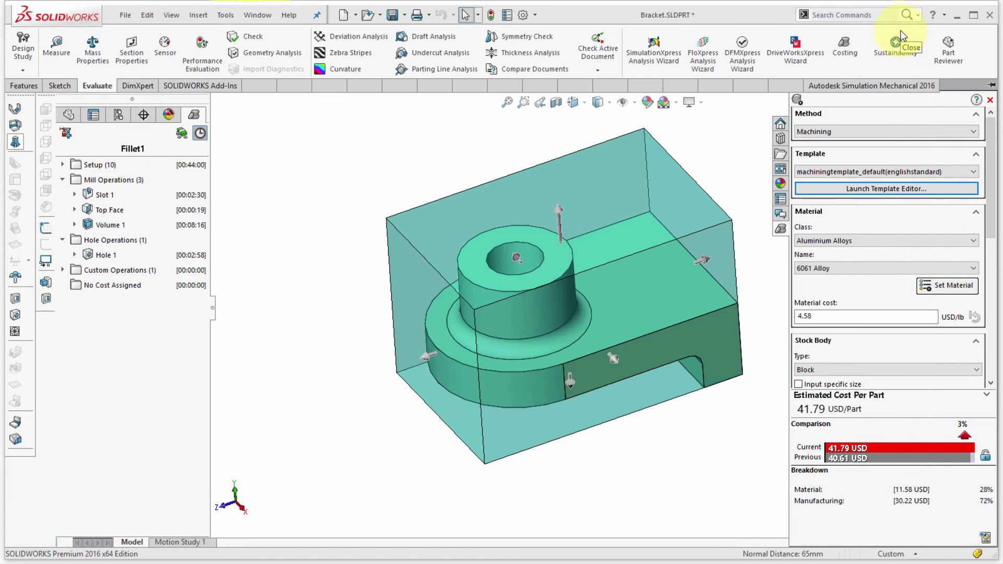
left_click(871, 172)
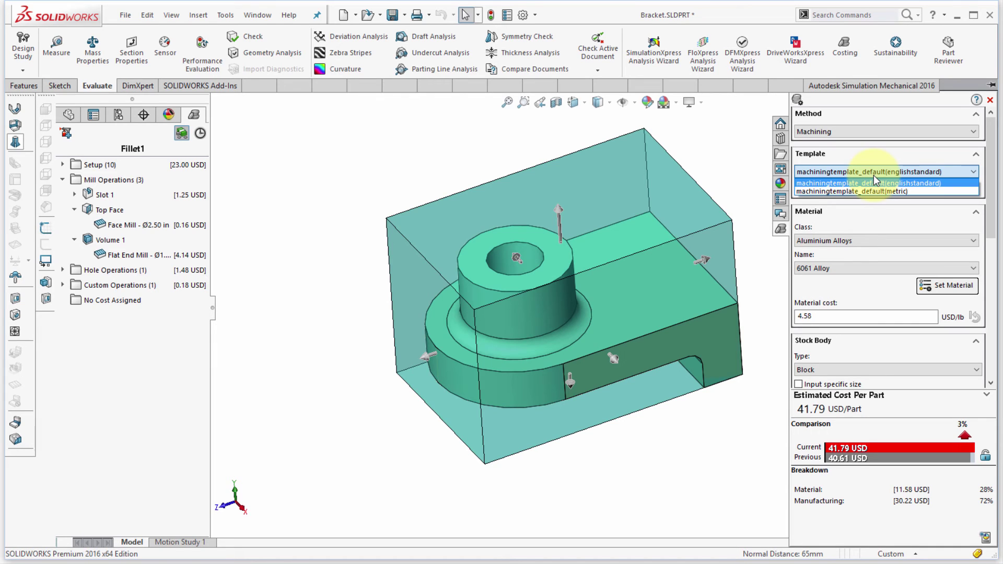
left_click(475, 145)
Open the system options' file locations and show the folders for Costing templates
left_click(522, 14)
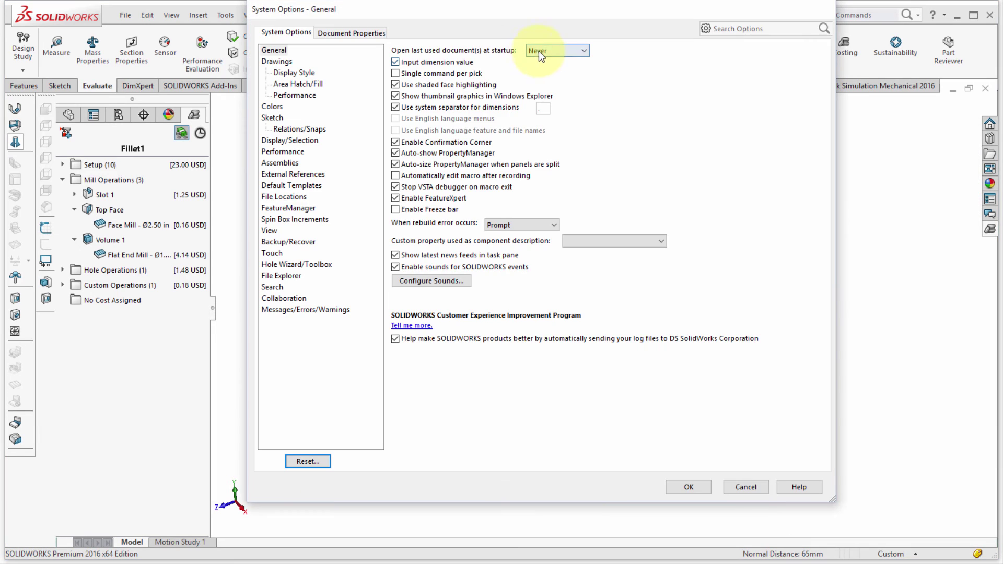
left_click(284, 197)
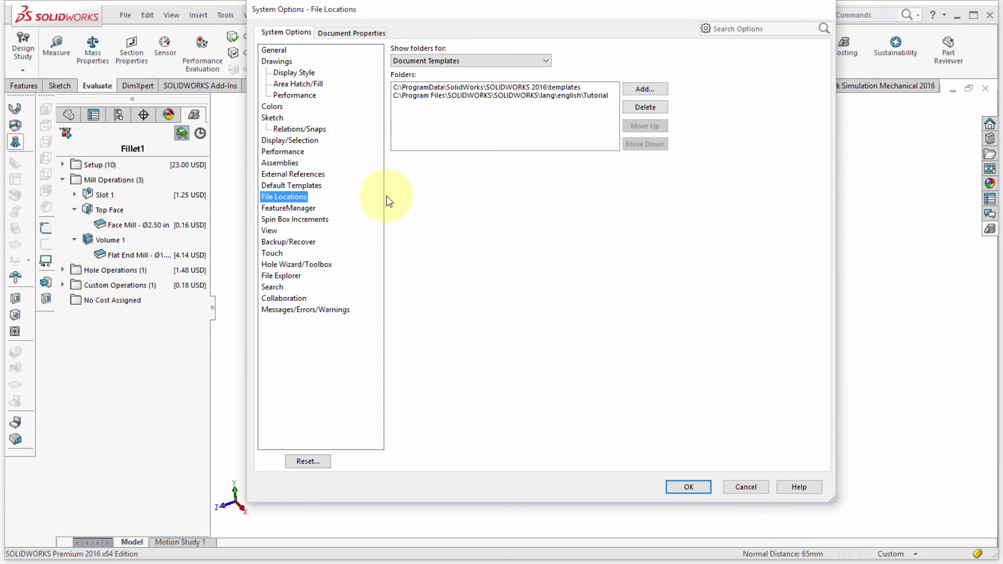
left_click(450, 62)
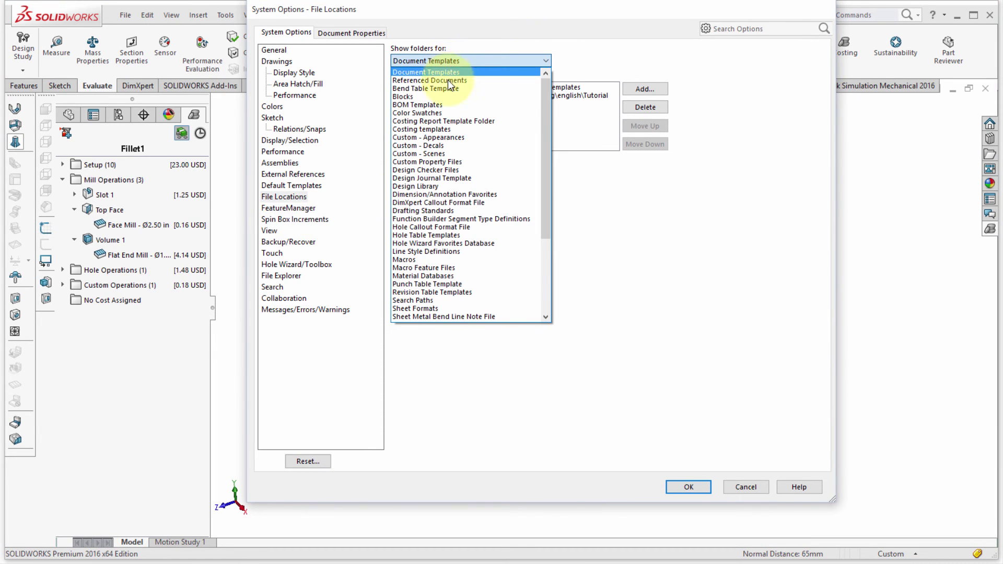
left_click(432, 129)
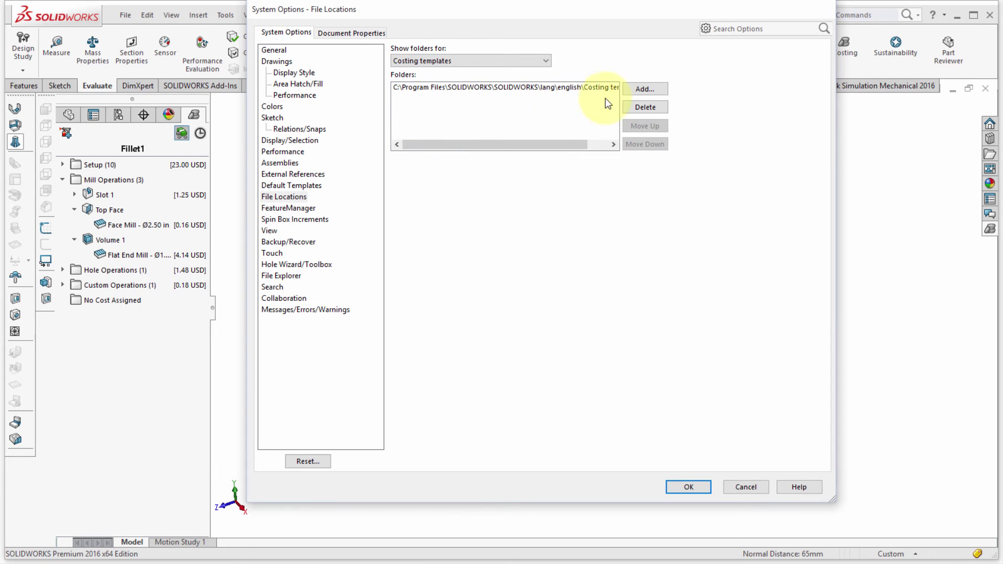
Add the folder F:\_Vault Working Folder\Designs\Swx to the Costing templates locations and accept the options
left_click(645, 90)
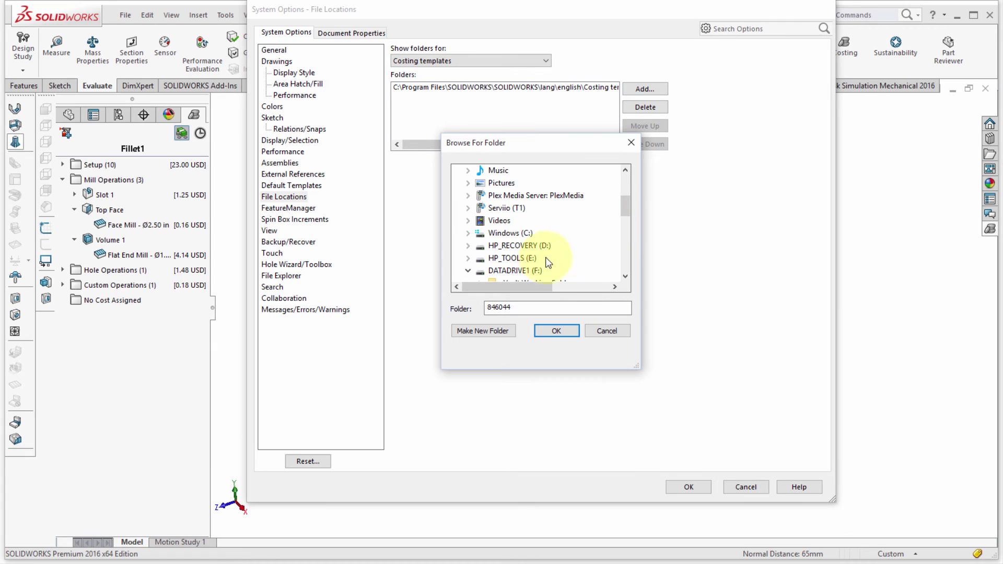
scroll(507, 235, "down", 1)
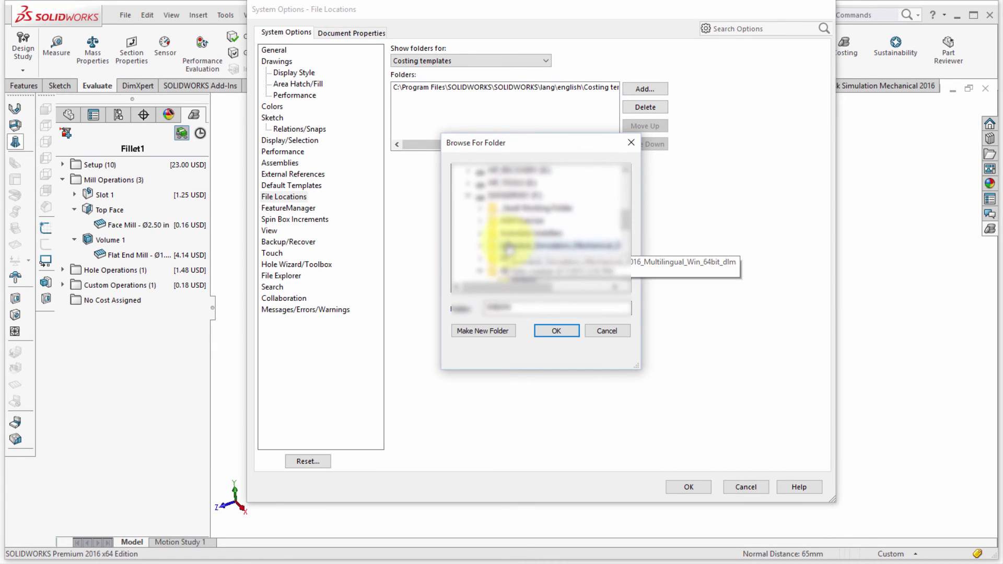
left_click(490, 258)
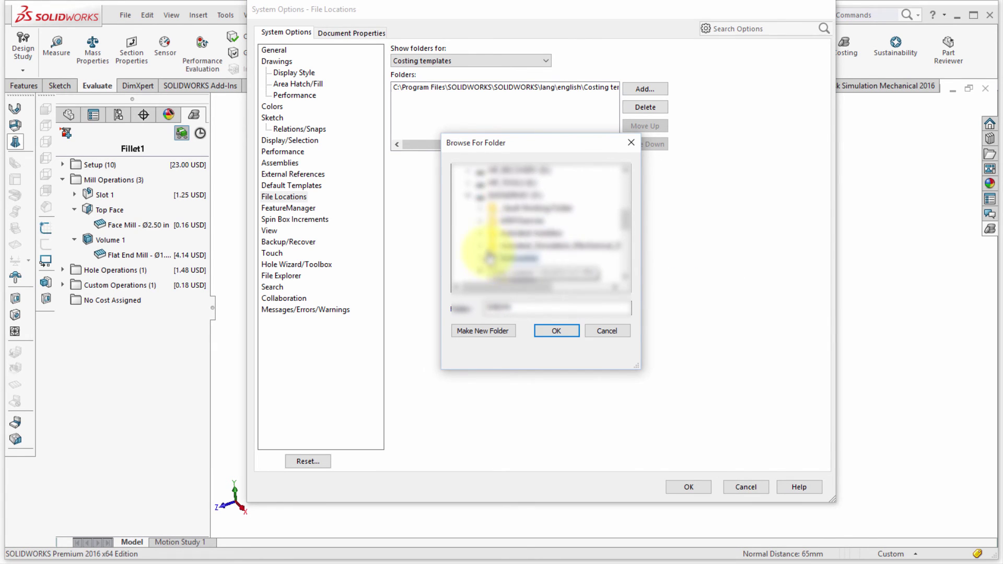
left_click(480, 208)
scroll(480, 222, "down", 1)
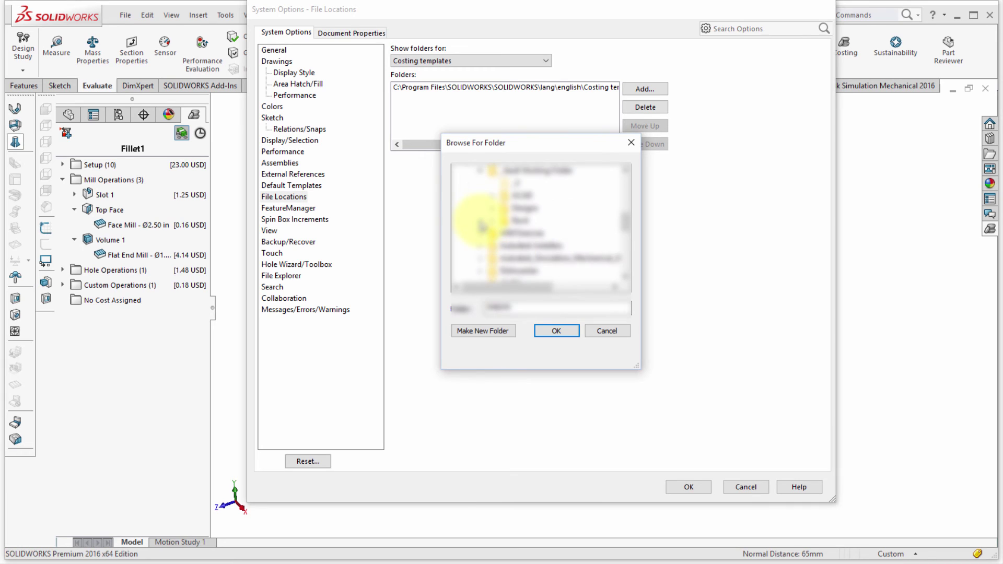
left_click(491, 220)
scroll(495, 217, "down", 2)
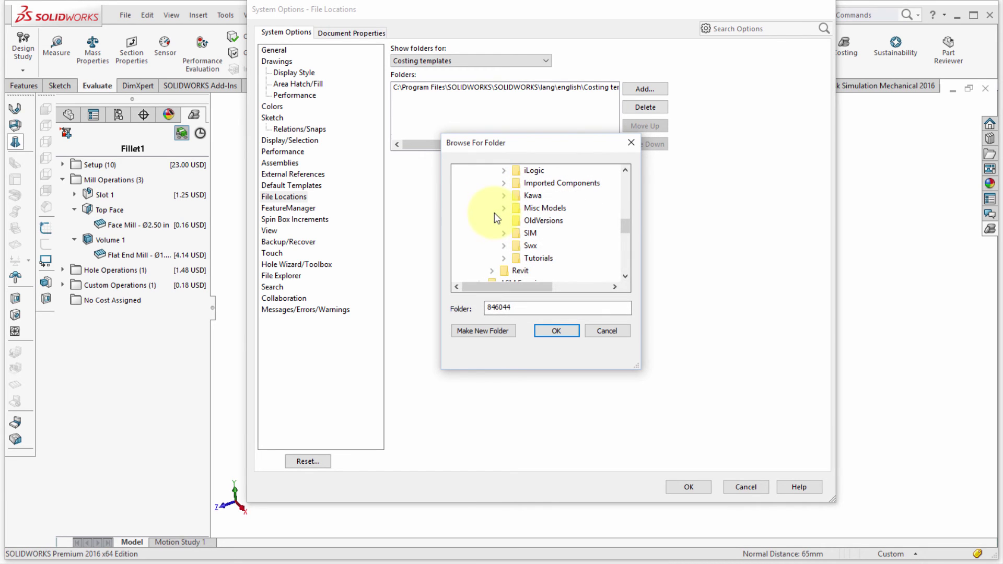
left_click(504, 246)
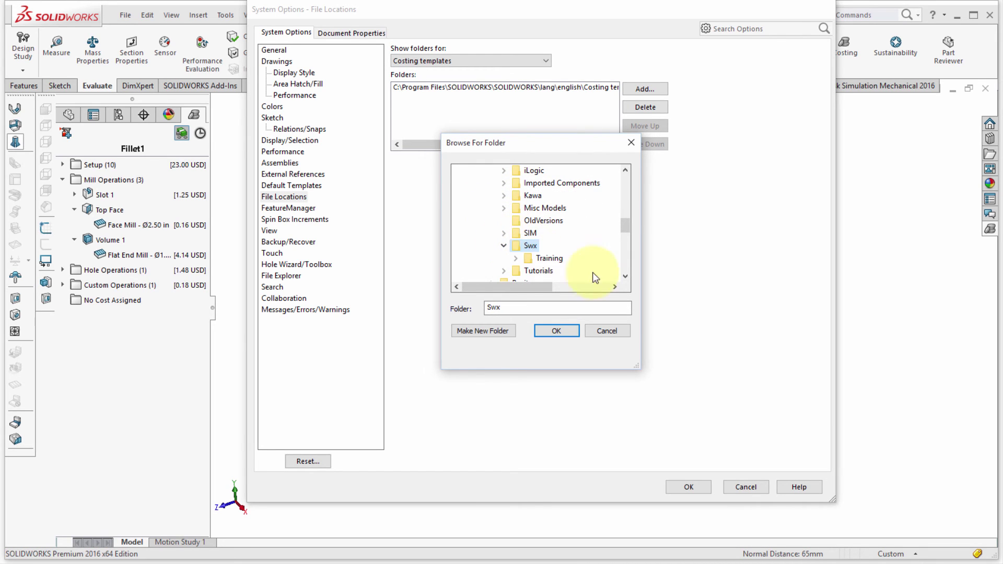
left_click(559, 328)
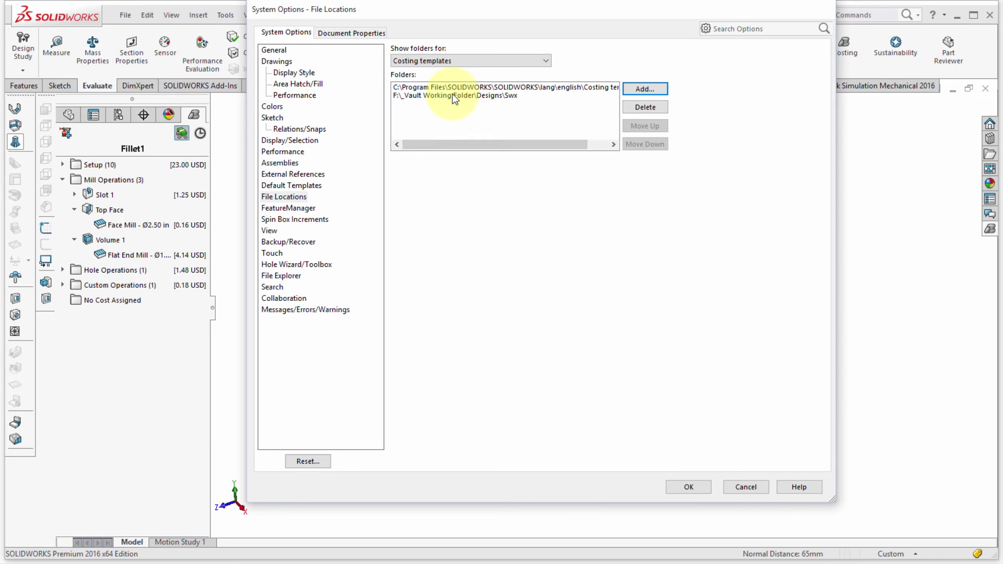
left_click(687, 490)
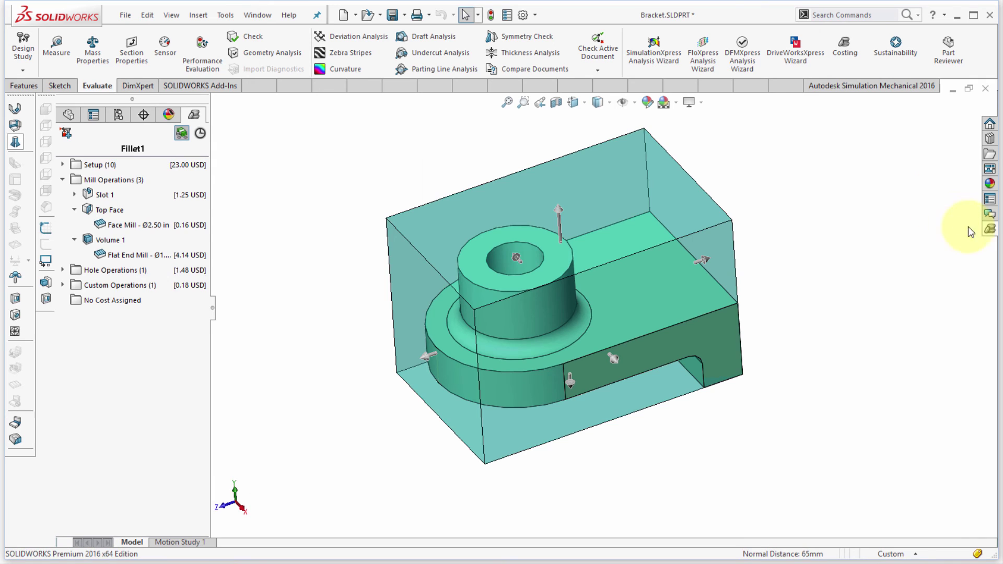
Return to the costing settings and apply the DM_Machining(Imperial) template to the bracket's estimate
left_click(991, 230)
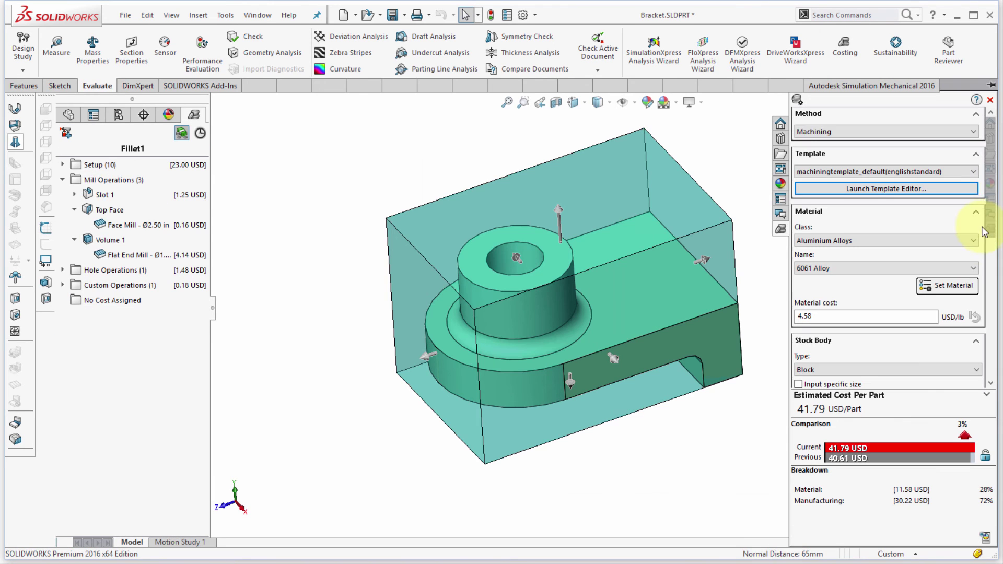
left_click(927, 172)
left_click(870, 183)
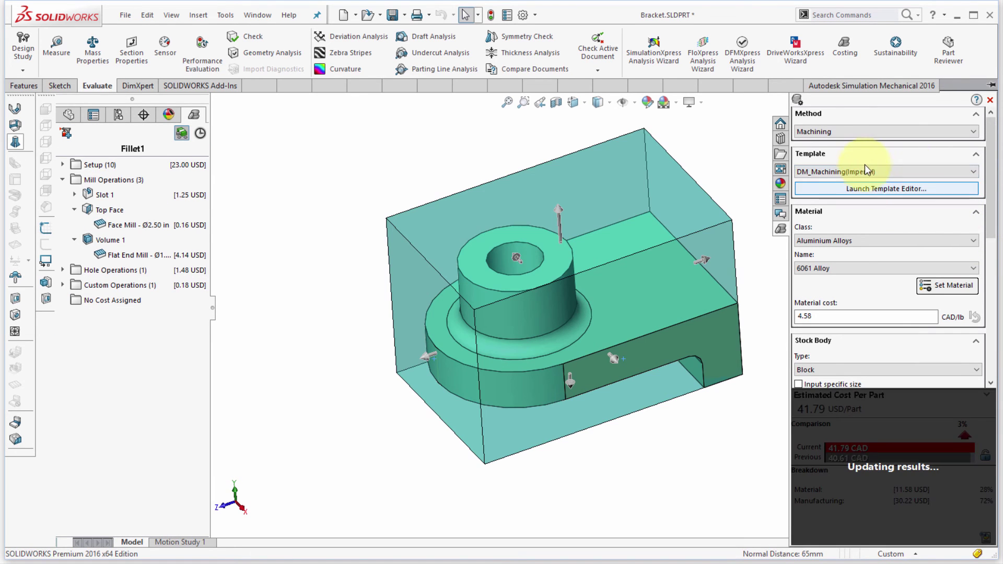
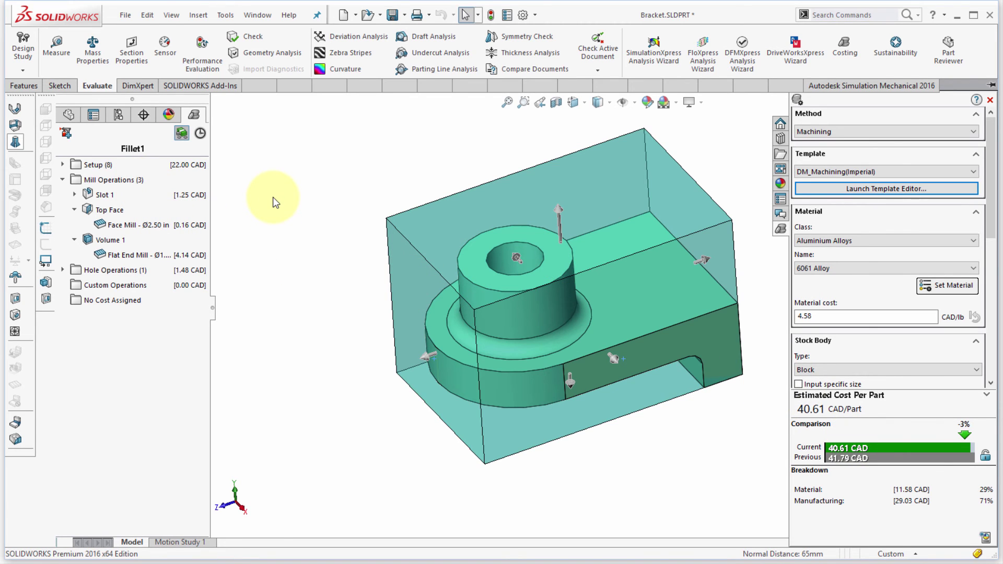
Try Titanium Alloys as the bracket's material class and check the material names it offers
left_click(827, 241)
left_click(827, 240)
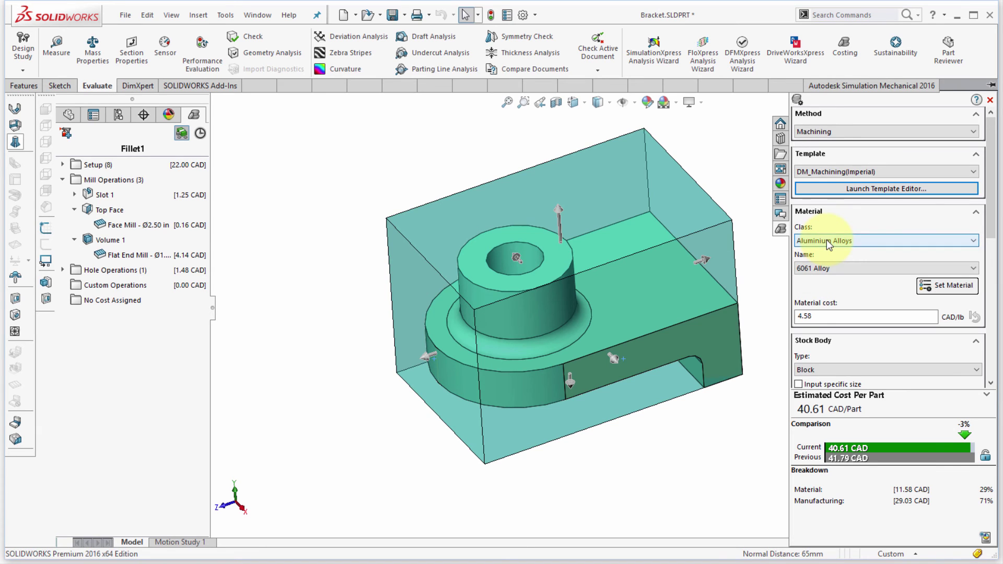
left_click(826, 240)
left_click(821, 284)
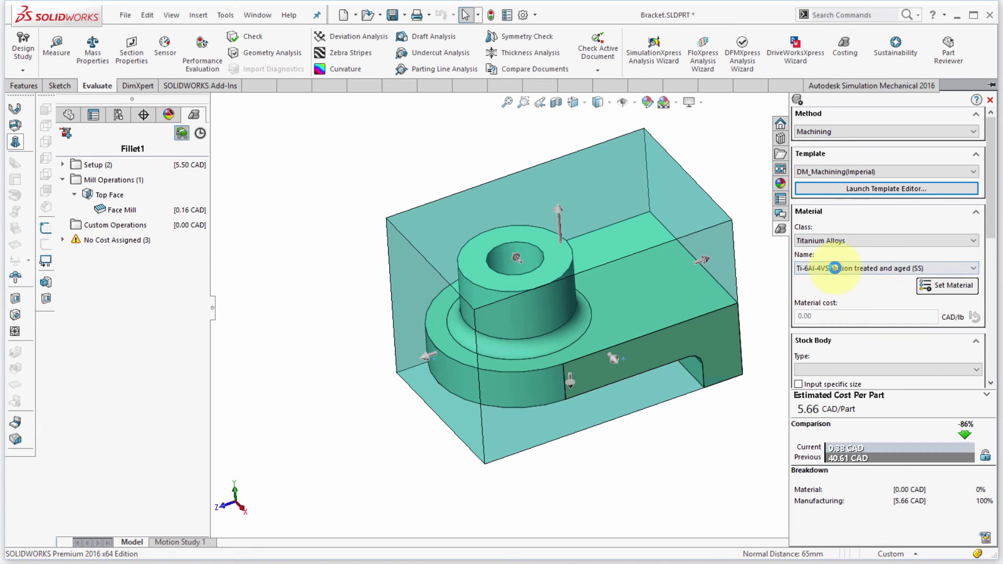
left_click(836, 269)
left_click(836, 267)
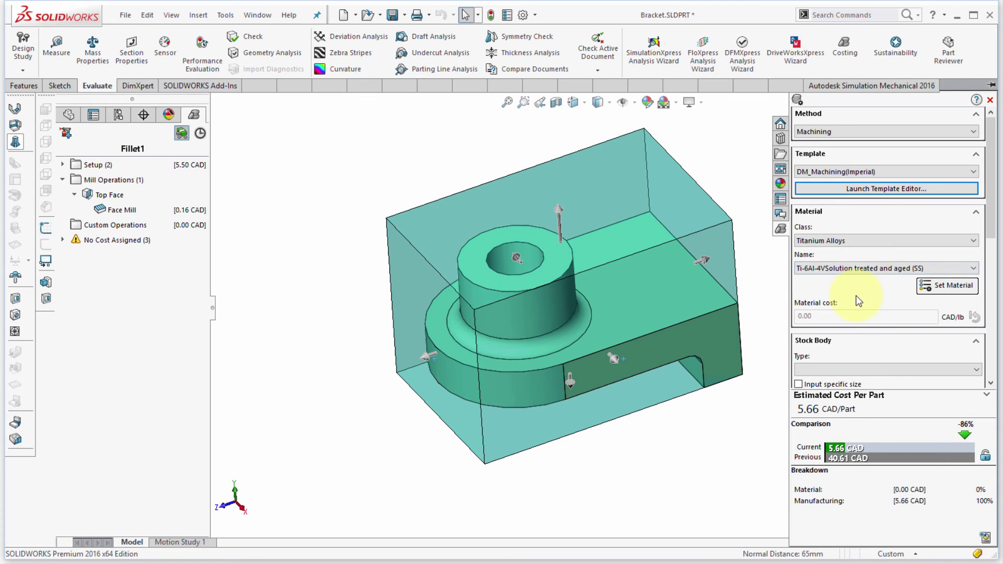
left_click(866, 269)
Set the bracket's material class to Steel and show the machining operations by time instead of cost
left_click(857, 241)
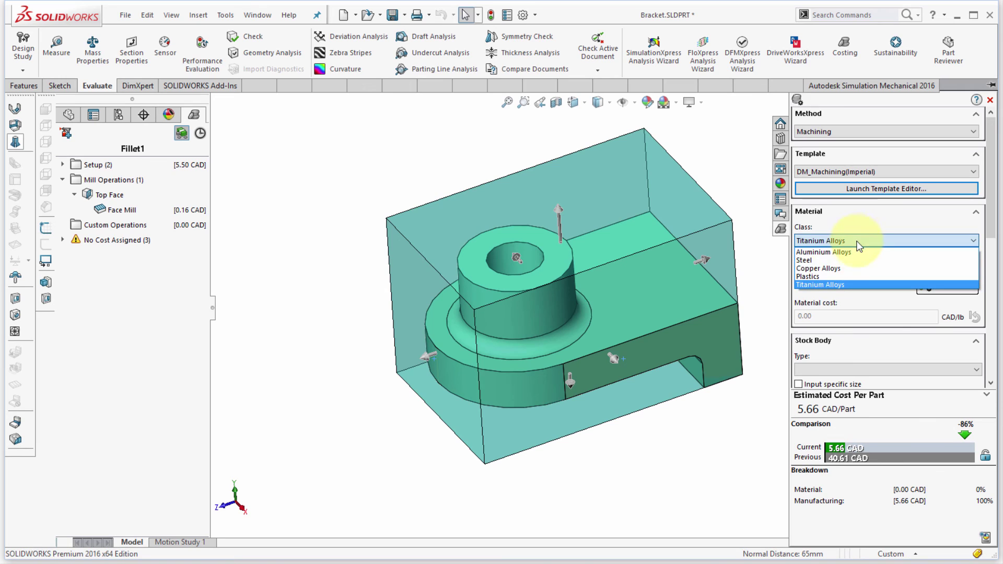
left_click(837, 259)
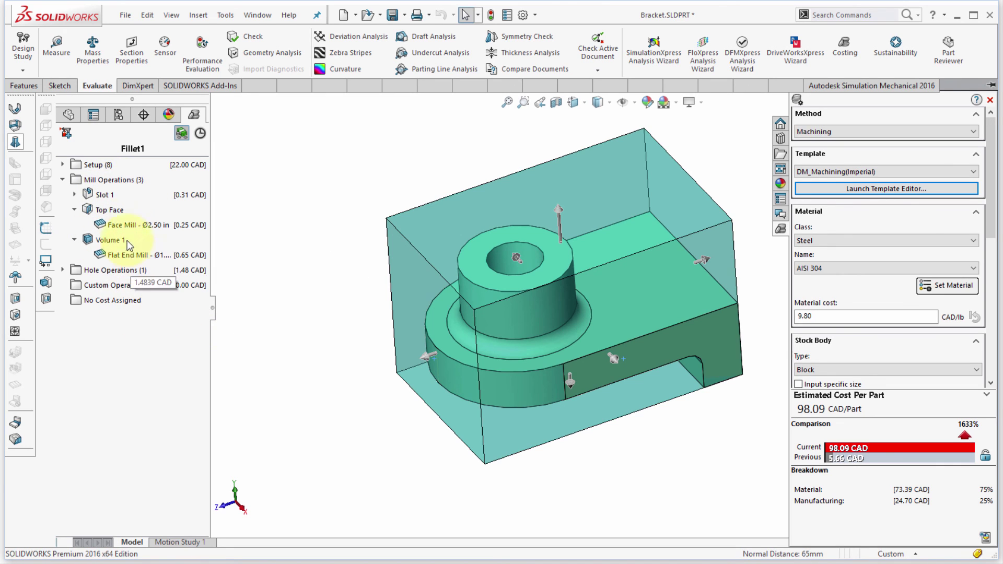
left_click(197, 134)
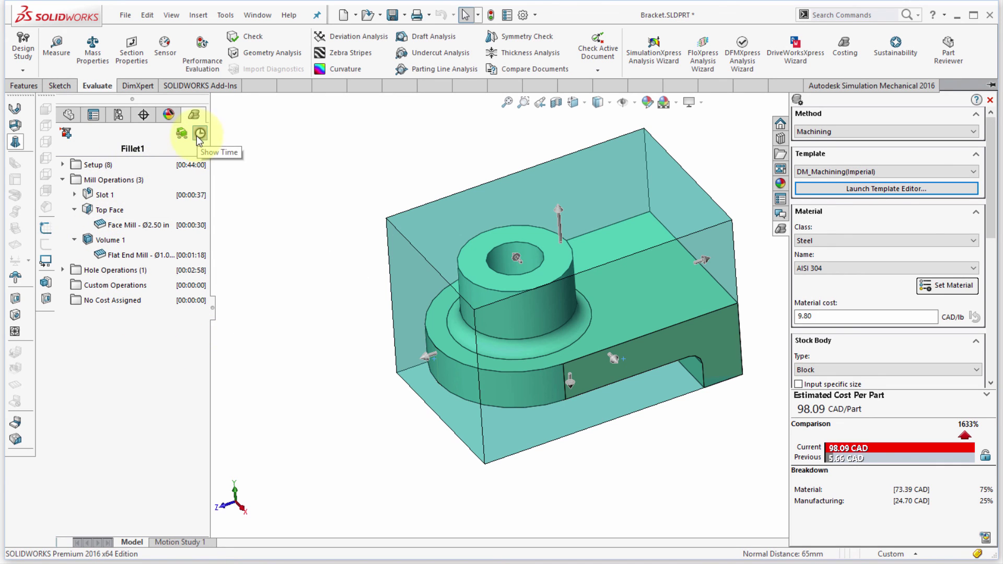